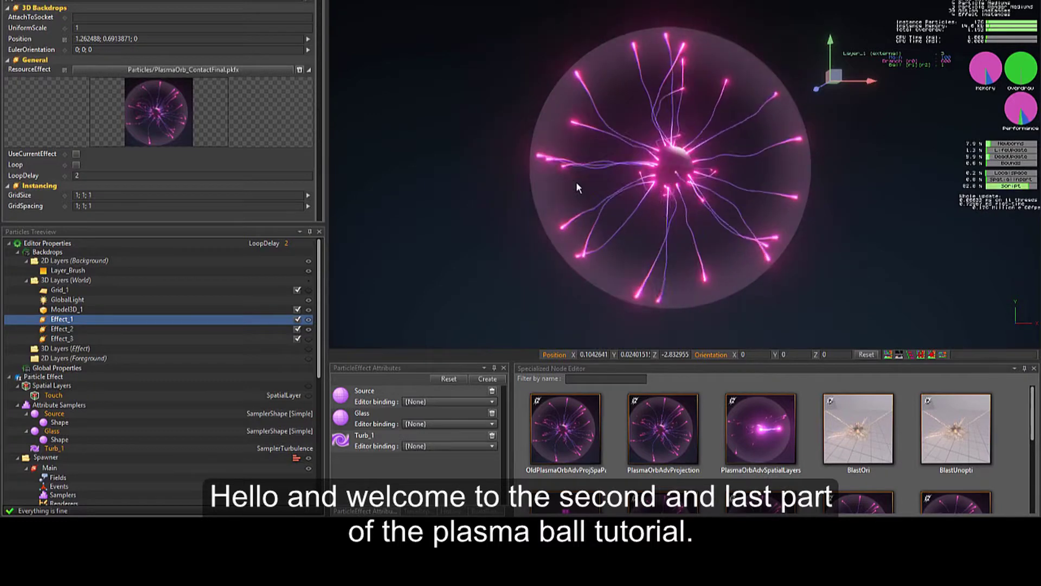
Move the Effect_1, Effect_2 and Effect_3 backdrops onto the surface of the plasma ball at three different points.
left_click(840, 74)
left_click_drag(839, 73, 781, 109)
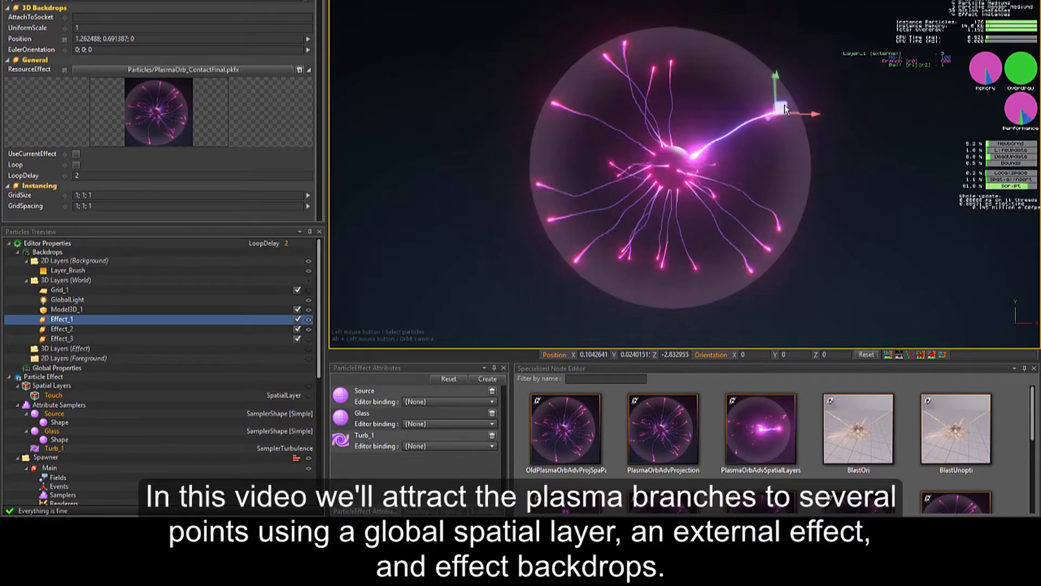
left_click(61, 329)
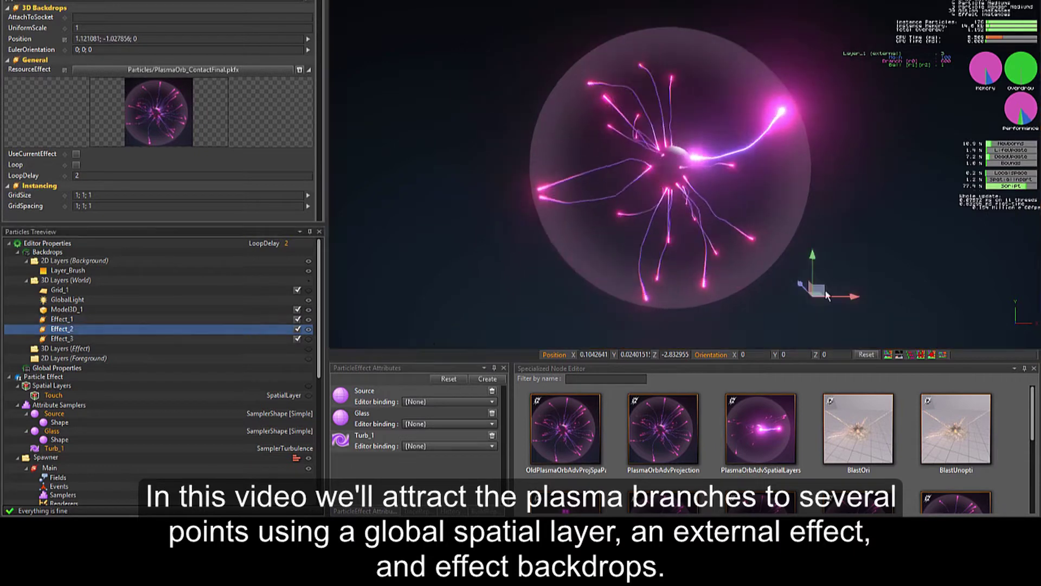
left_click_drag(822, 295, 749, 267)
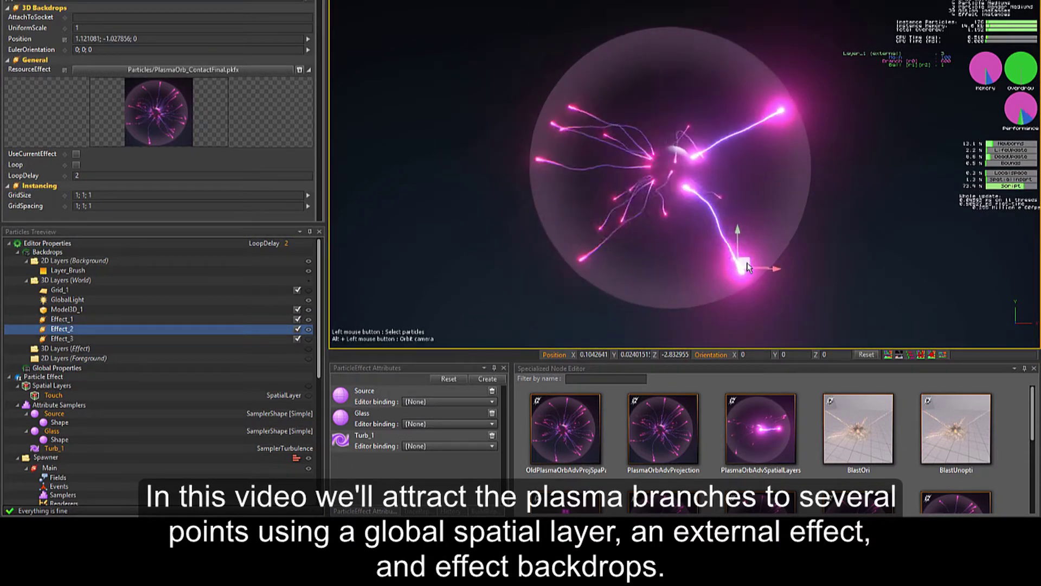
left_click(62, 339)
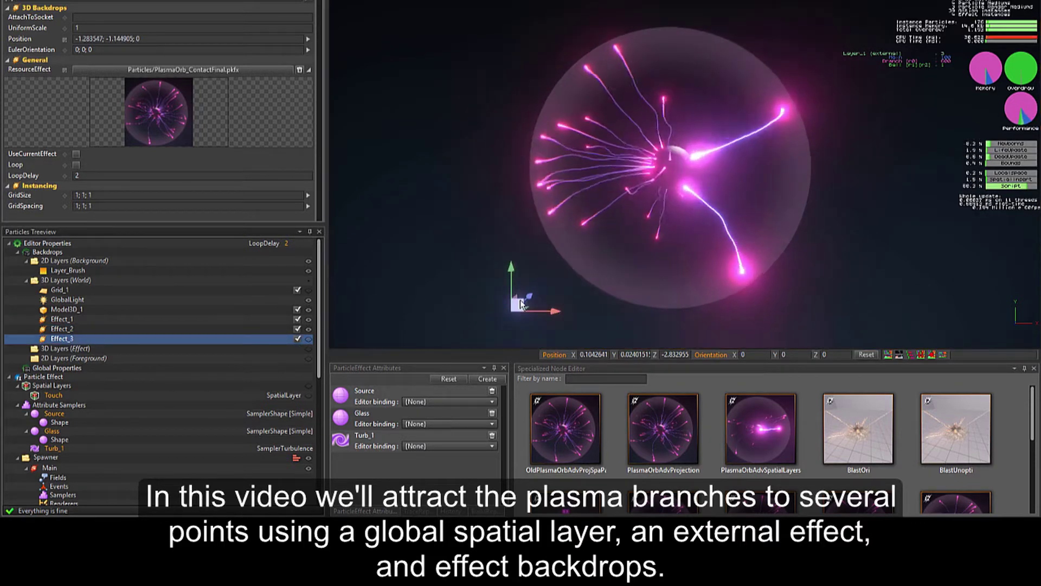
left_click_drag(520, 299, 590, 234)
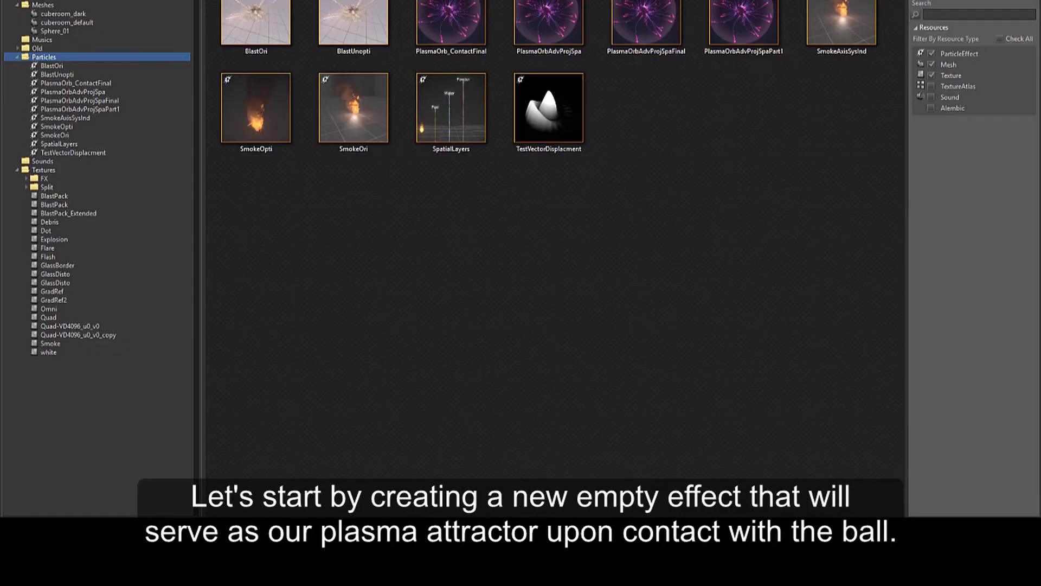
Create a new empty particle effect named Contact in the Particles folder and open it.
right_click(651, 113)
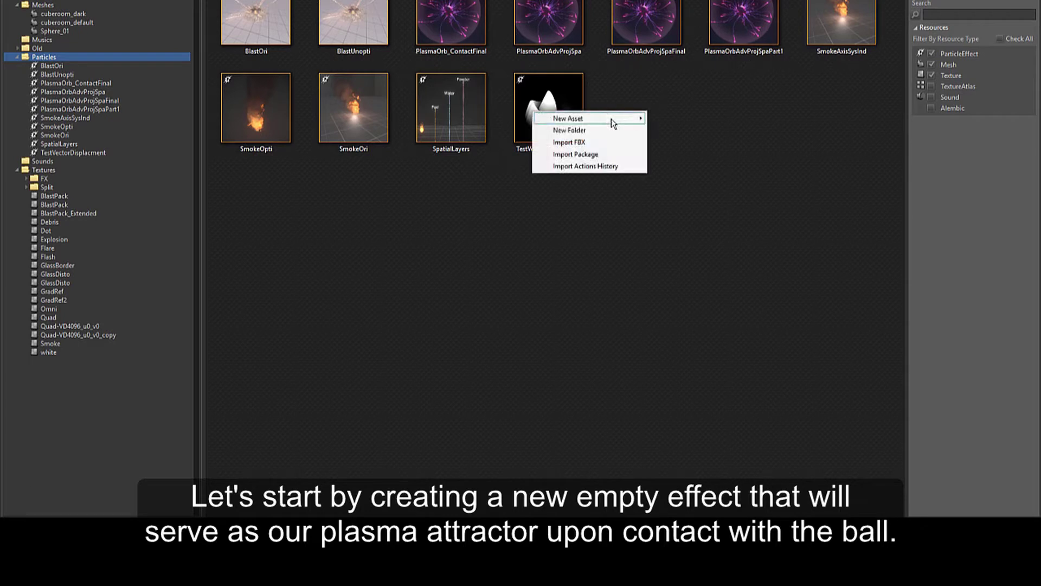
left_click(499, 119)
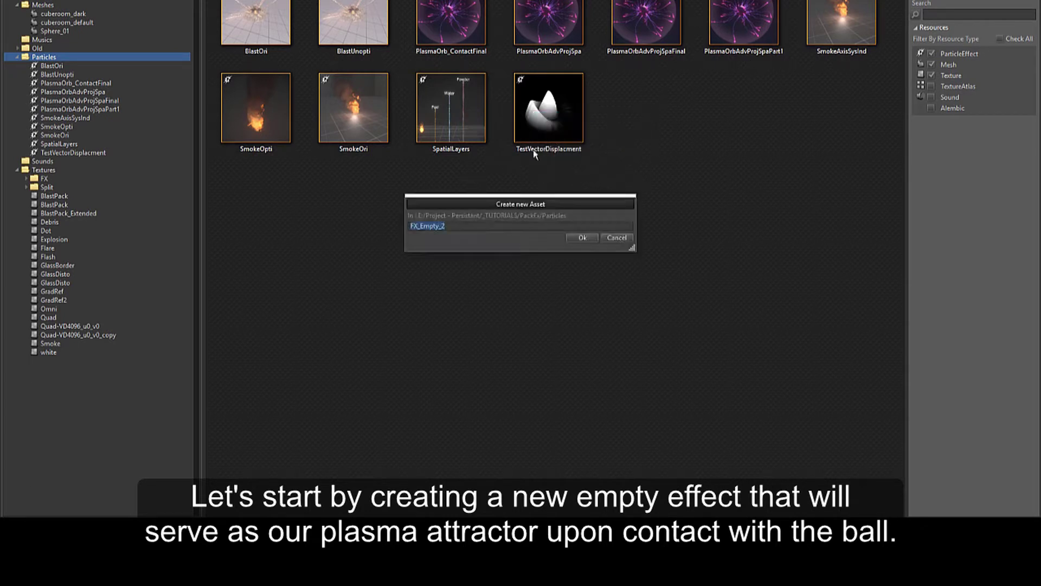
type("Contact")
key("Return")
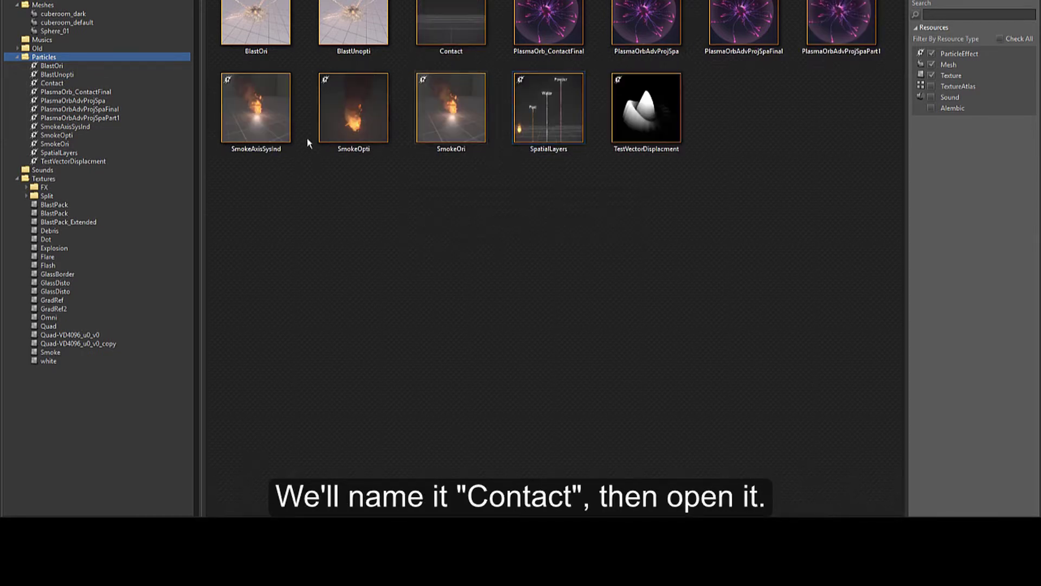
left_click(470, 12)
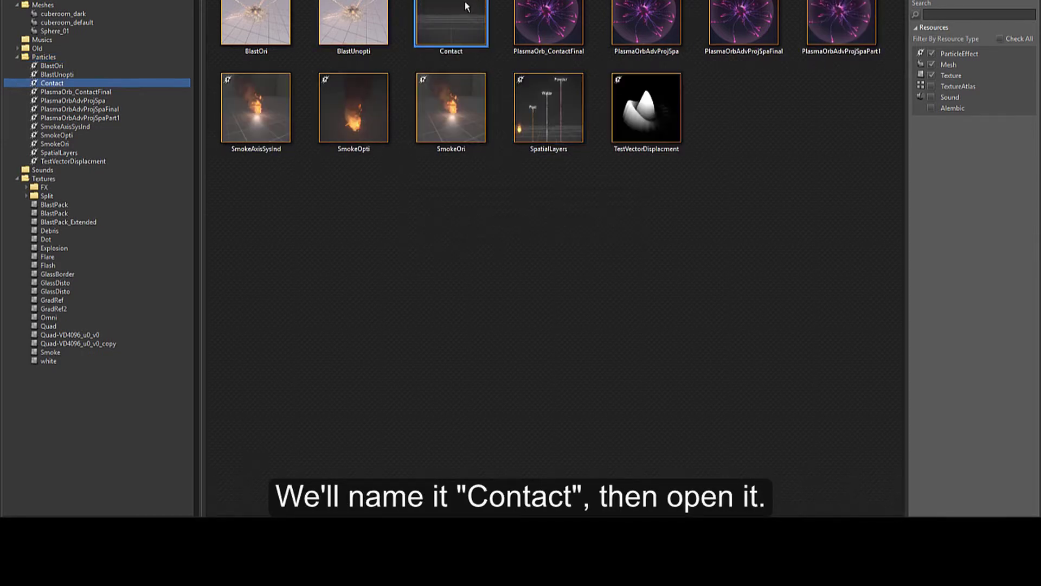
double_click(465, 8)
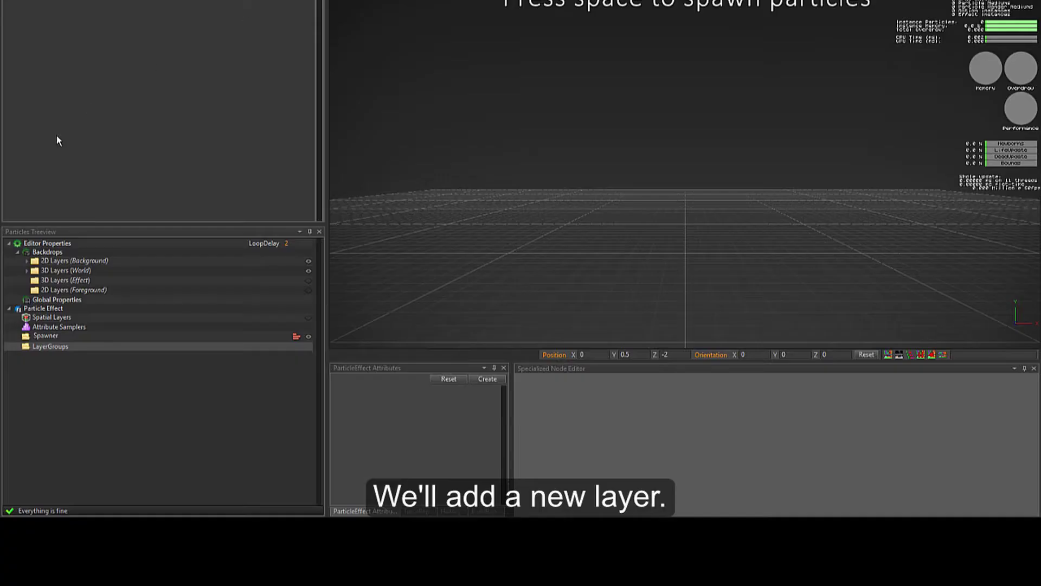
Add a new layer to the spawner, with a spawn count of 1 and infinite duration.
left_click(44, 336)
right_click(44, 336)
left_click(110, 366)
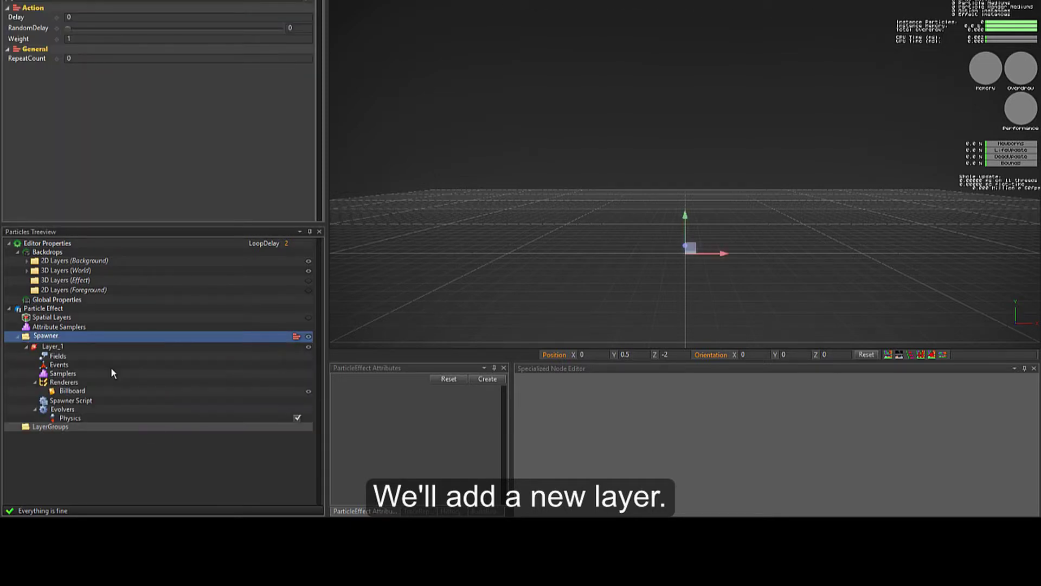
left_click(55, 348)
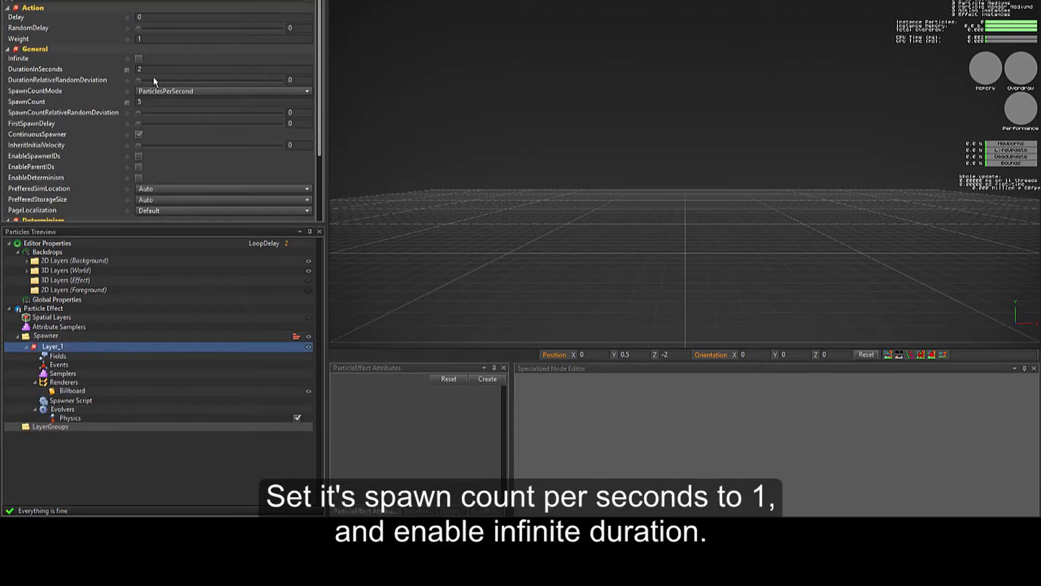
left_click(148, 70)
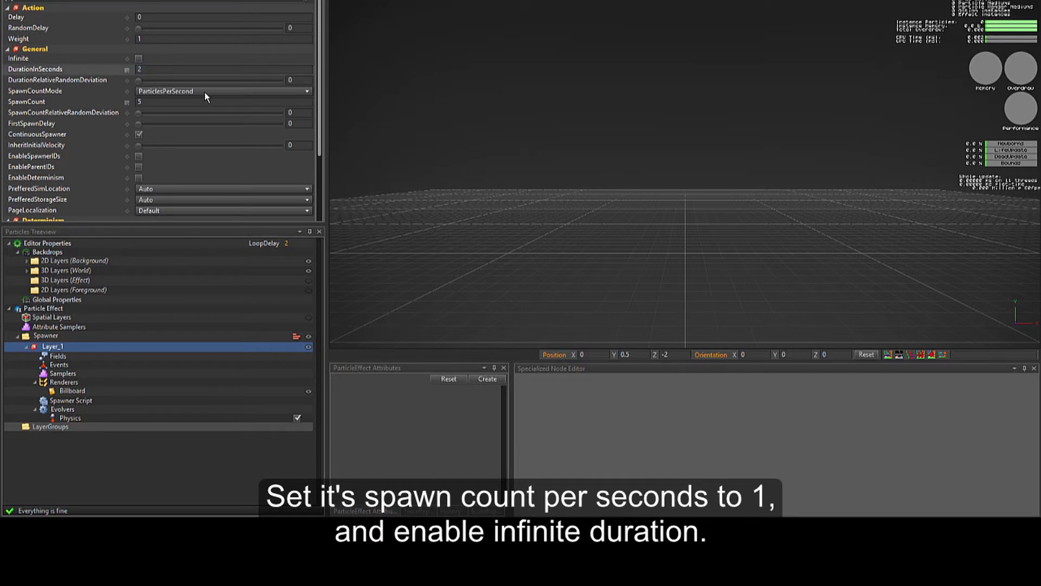
left_click(139, 58)
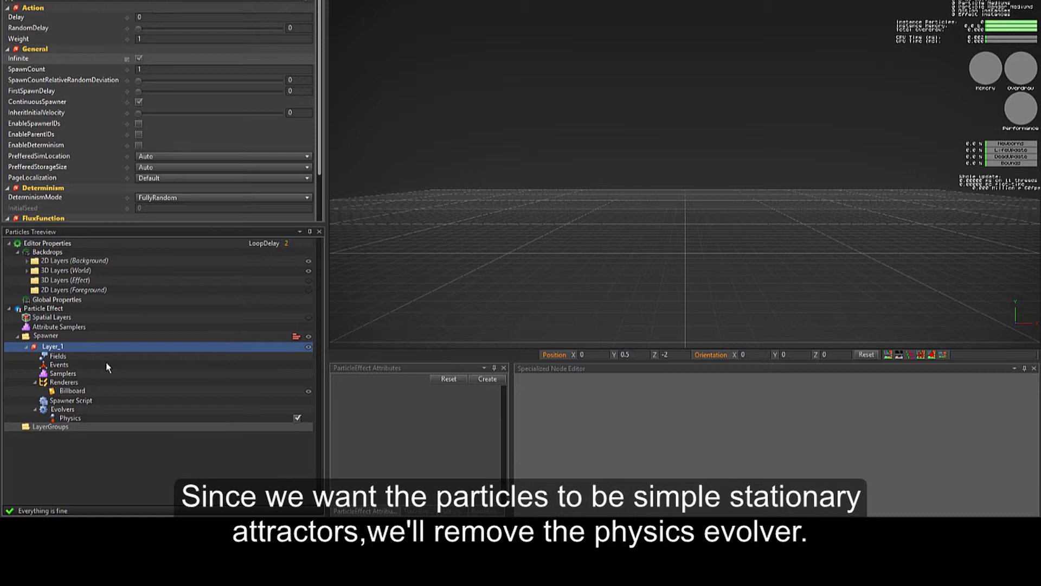
Delete the layer's Physics evolver and the Size, Velocity and Color lines from its spawner script, keeping only the Life line.
left_click(66, 418)
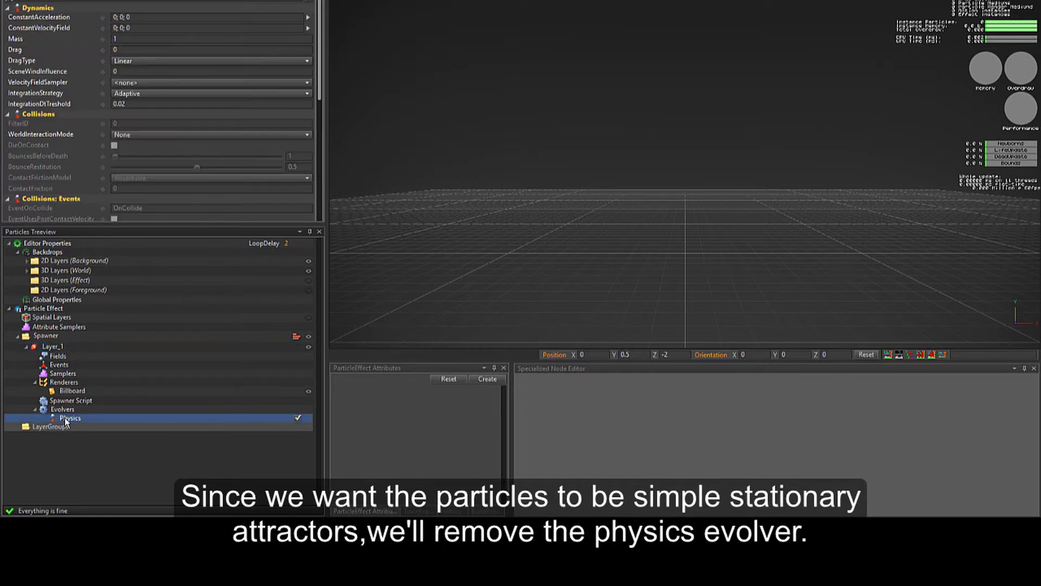
key("Delete")
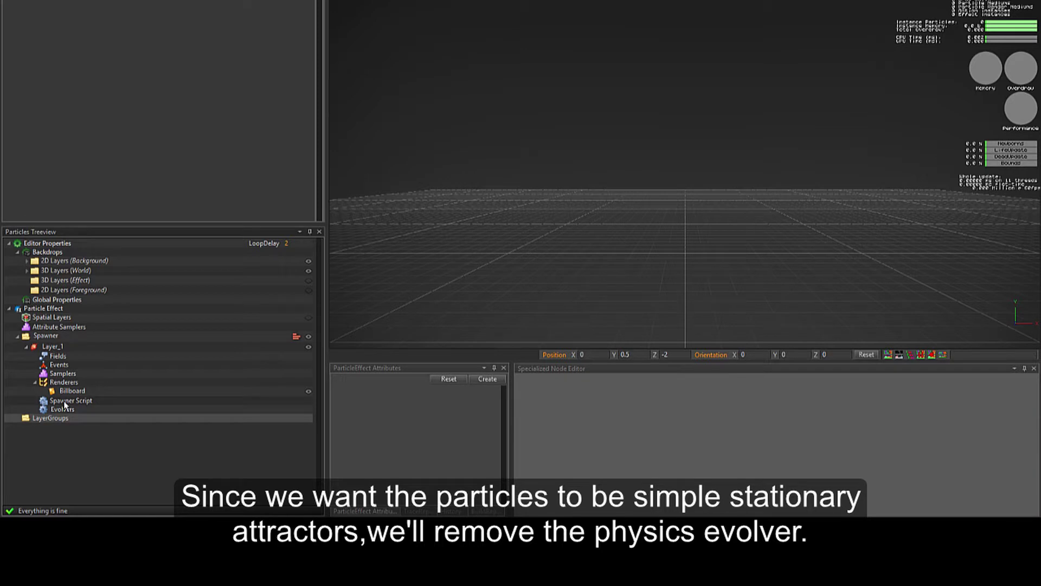
left_click(64, 401)
left_click(629, 418)
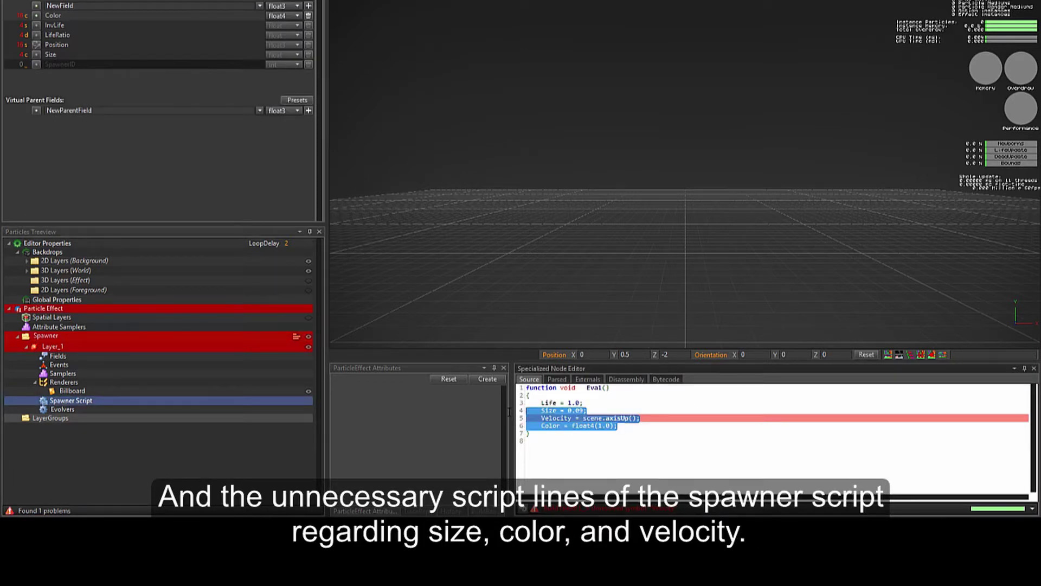
key("Delete")
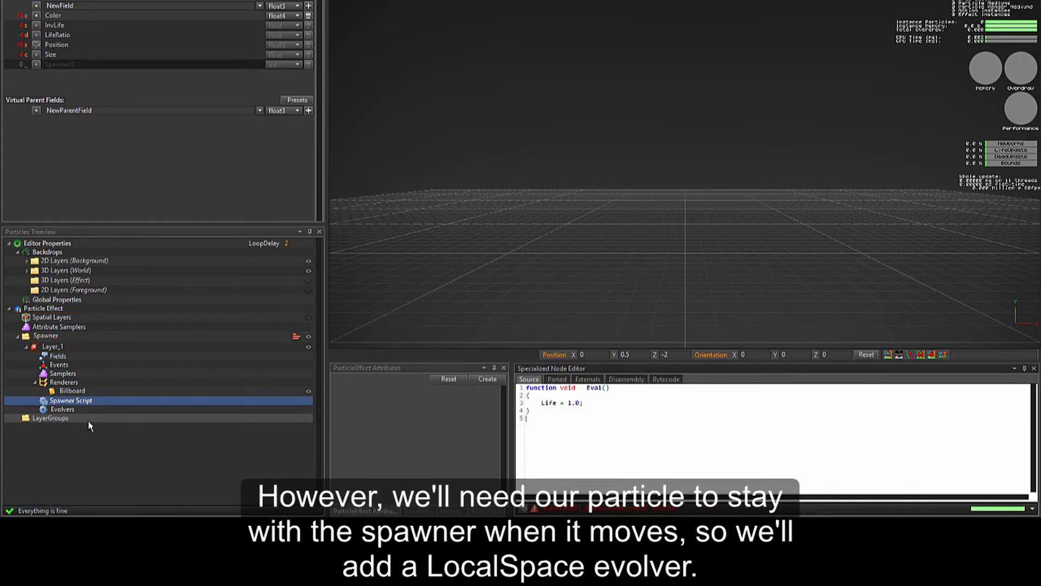
Add a Localspace evolver to the layer so its particles follow the spawner.
left_click(74, 410)
right_click(73, 412)
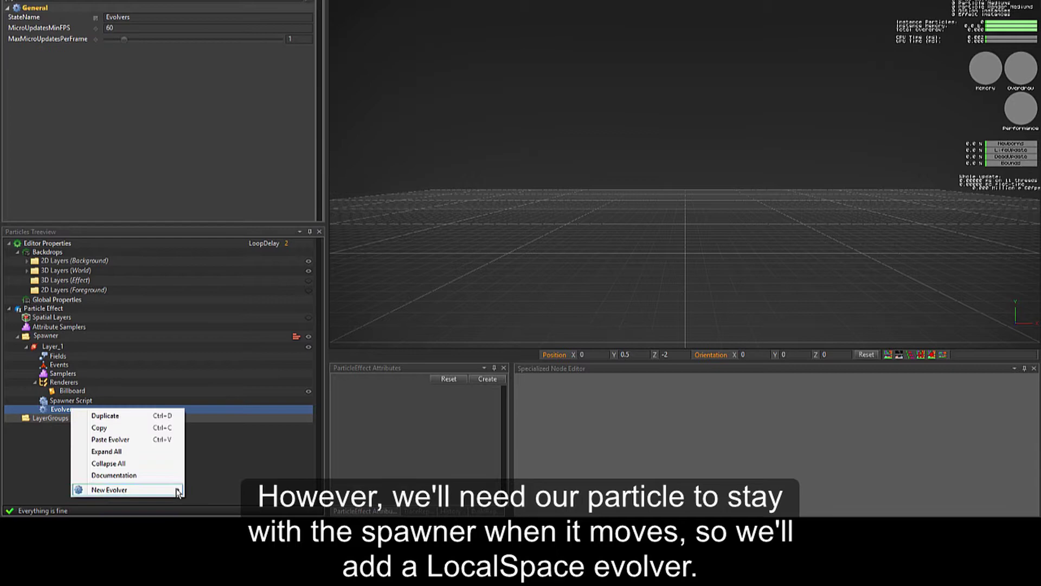
mouse_move(169, 494)
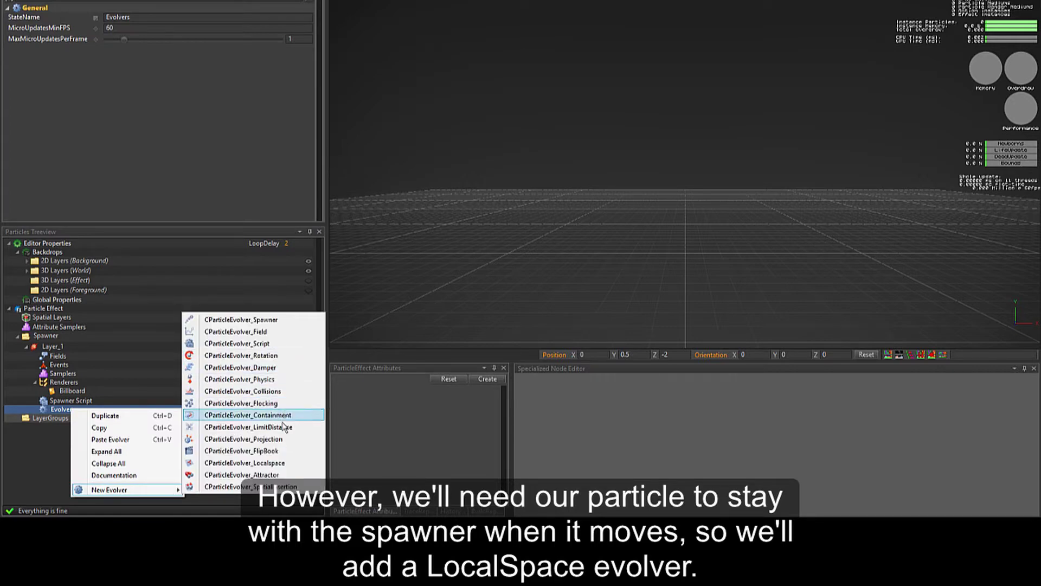
left_click(261, 463)
left_click(49, 347)
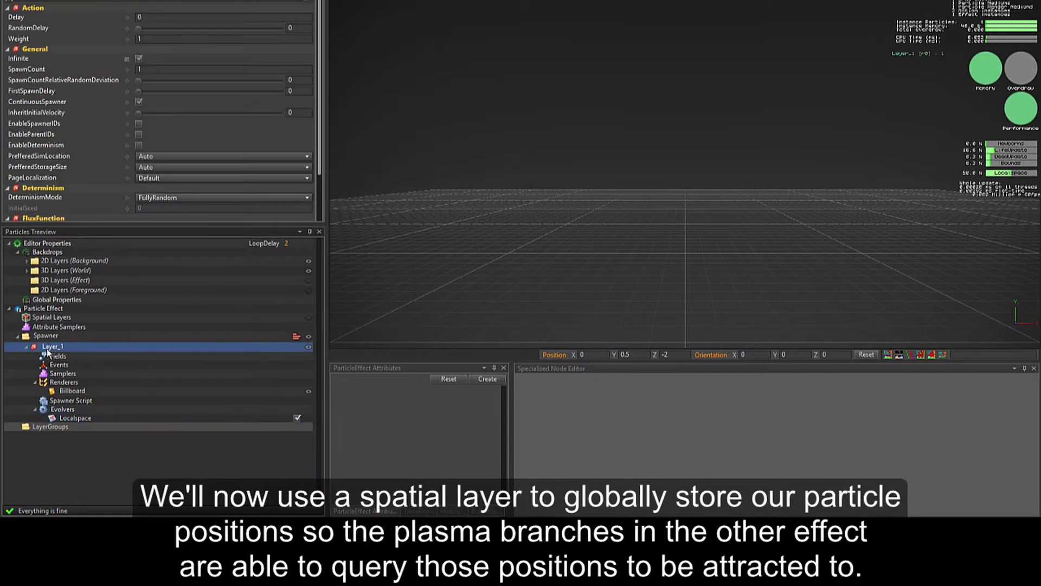
Add a new spatial layer to the Contact effect and name it Touch.
left_click(48, 319)
right_click(49, 319)
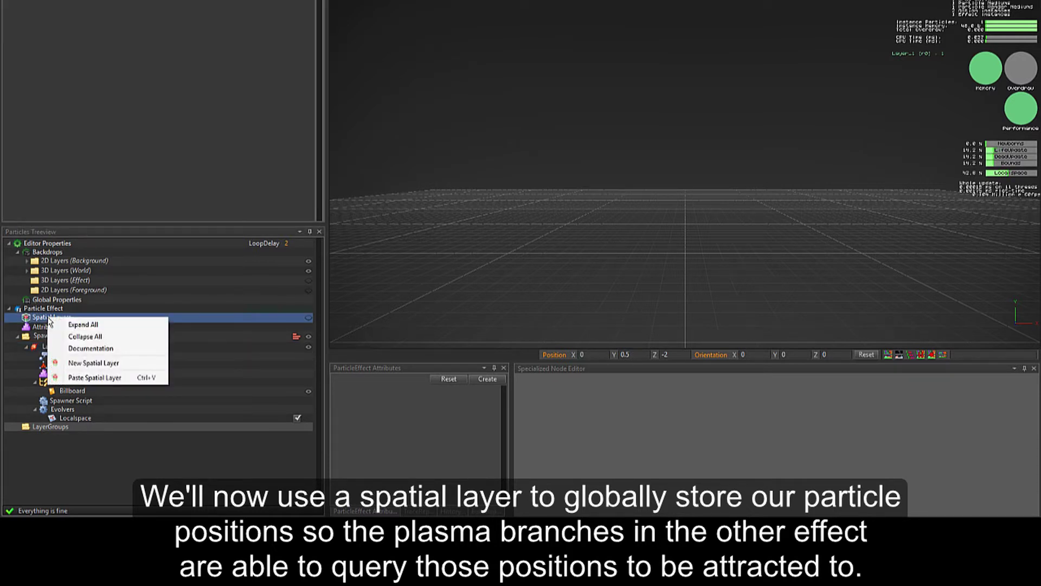
left_click(93, 363)
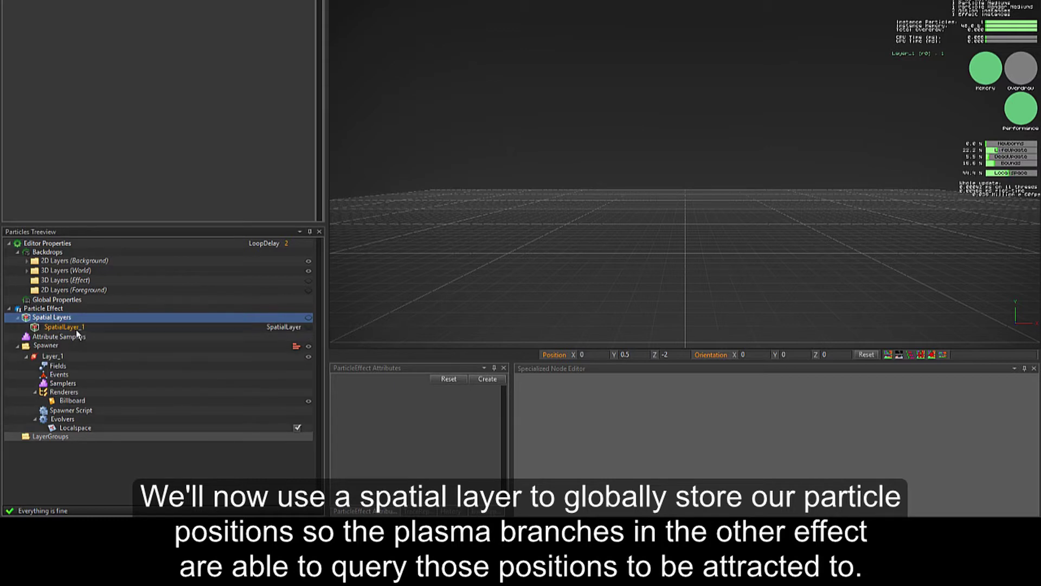
left_click(62, 327)
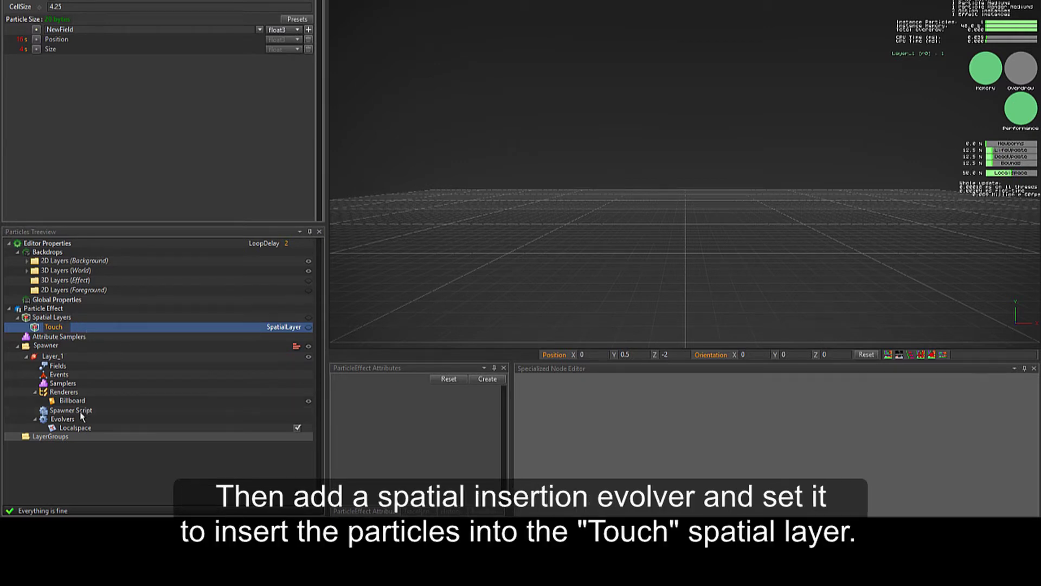
Add a SpatialInsertion evolver to the layer and set it to insert the particles into the Touch spatial layer.
left_click(65, 420)
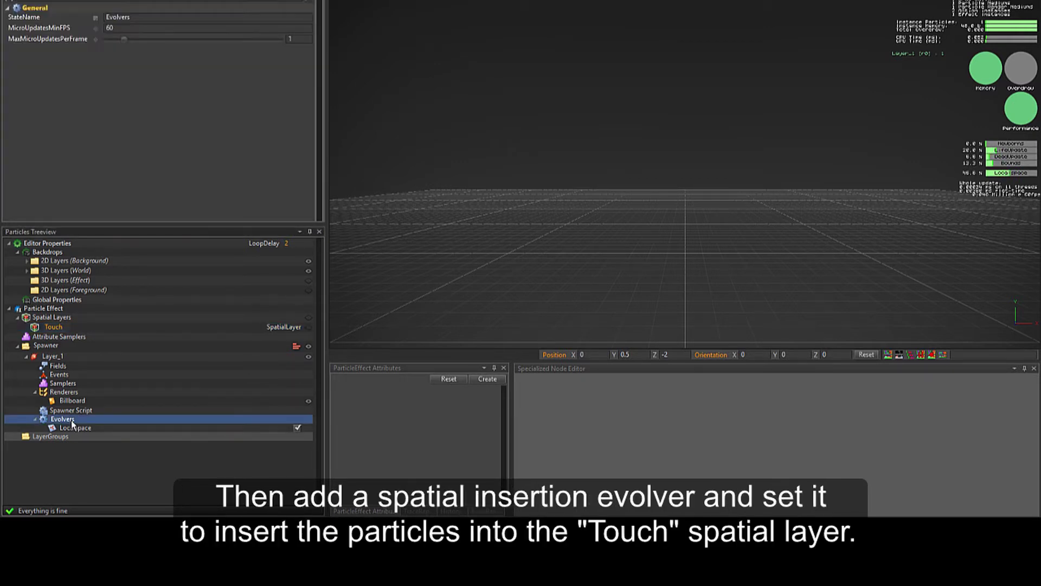
right_click(72, 420)
mouse_move(131, 507)
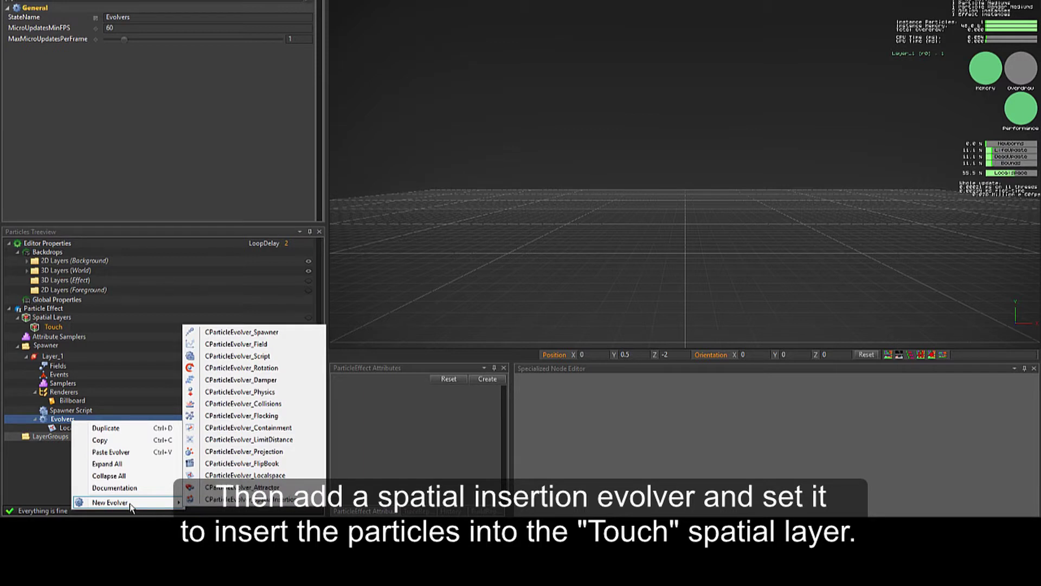
left_click(225, 504)
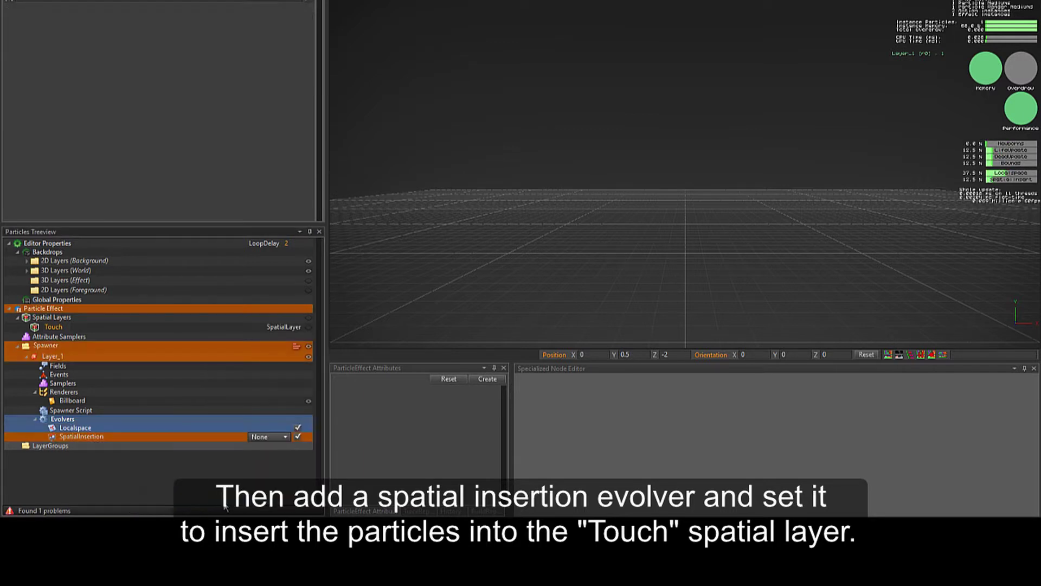
left_click(269, 437)
left_click(261, 455)
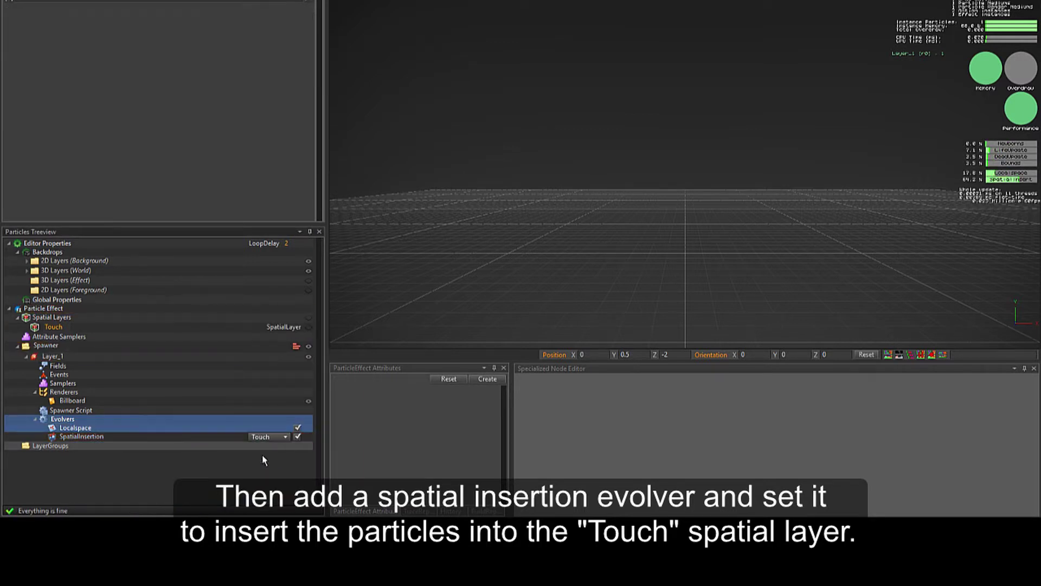
left_click(65, 437)
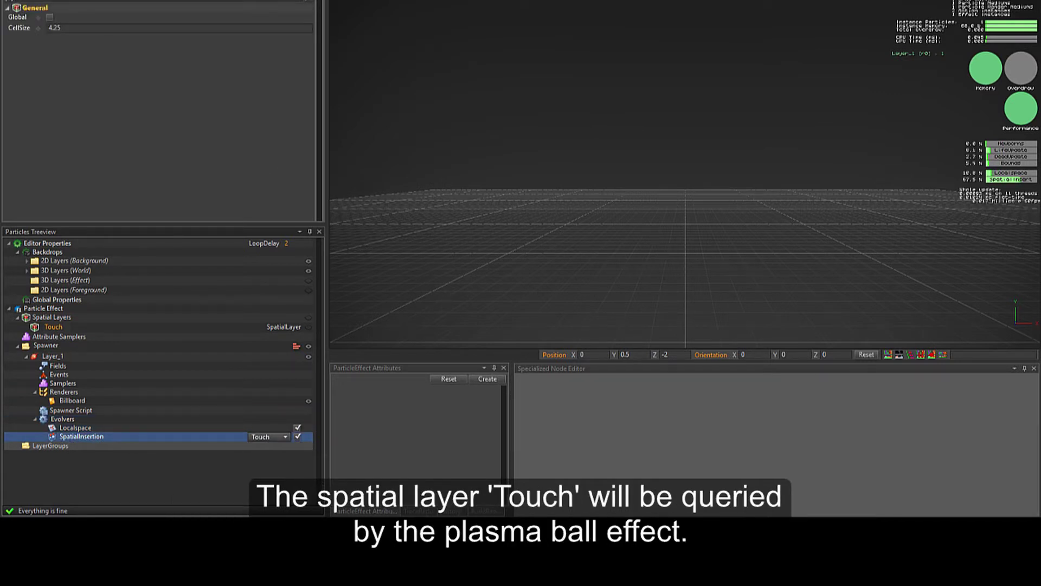
Copy the Touch spatial layer for reuse in the plasma ball effect.
left_click(52, 327)
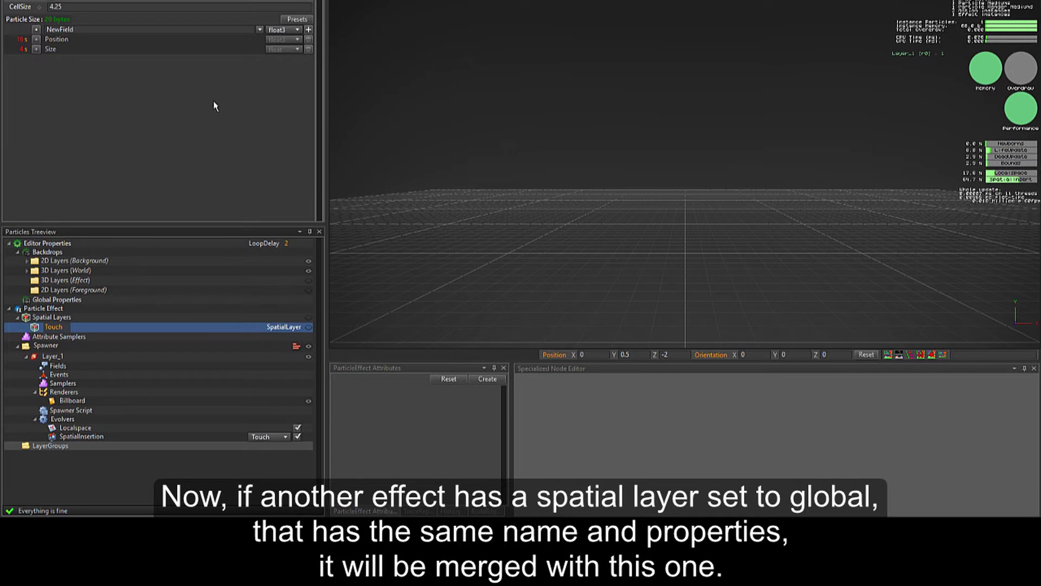
right_click(56, 332)
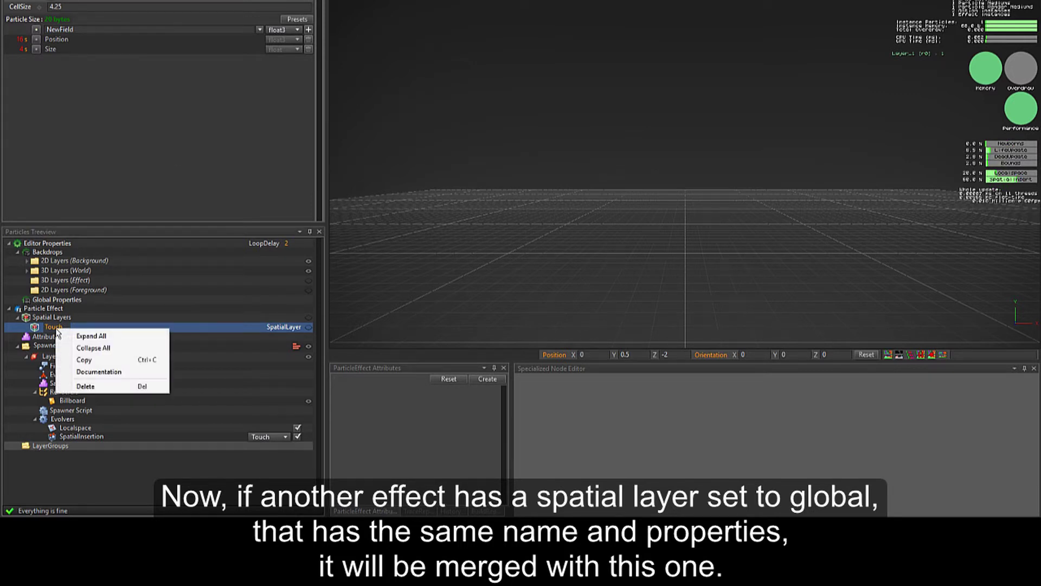
left_click(87, 359)
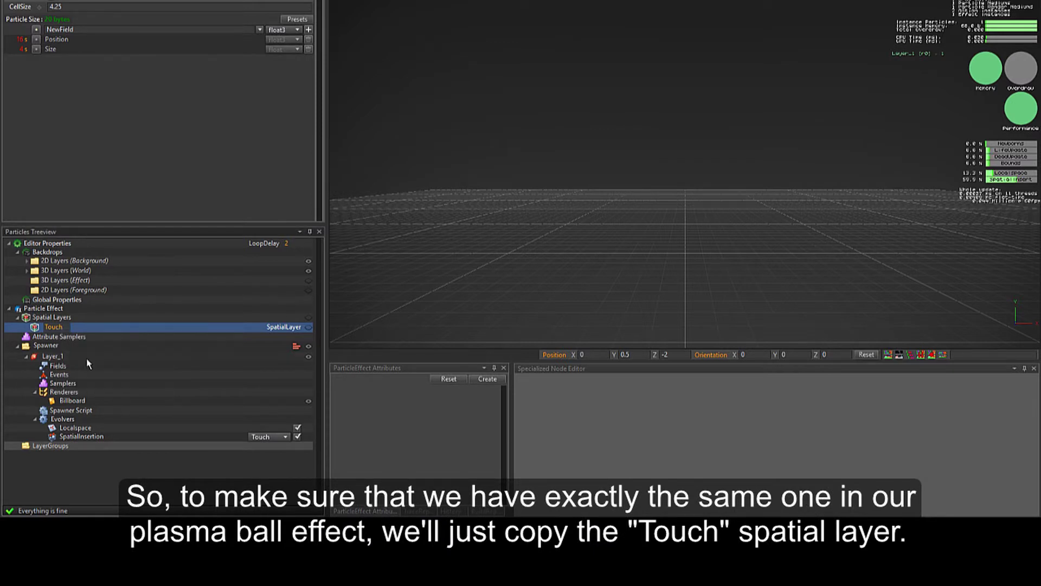
Leave the Contact effect and open the PlasmaOrbAdvProjSpaPart1 particle effect from the Particles folder.
left_click(574, 135)
key("ctrl+o")
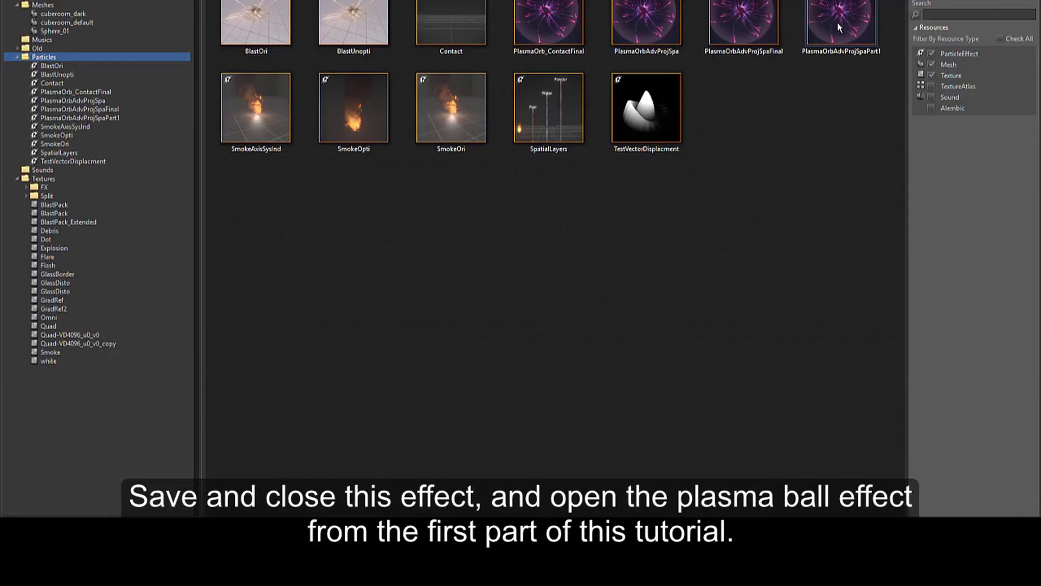
left_click(838, 27)
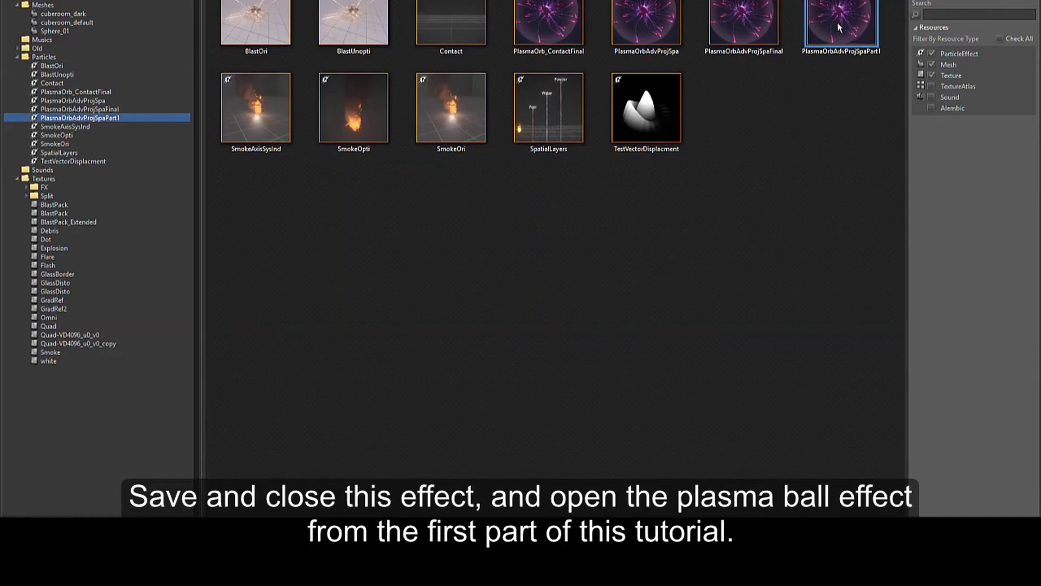
double_click(859, 18)
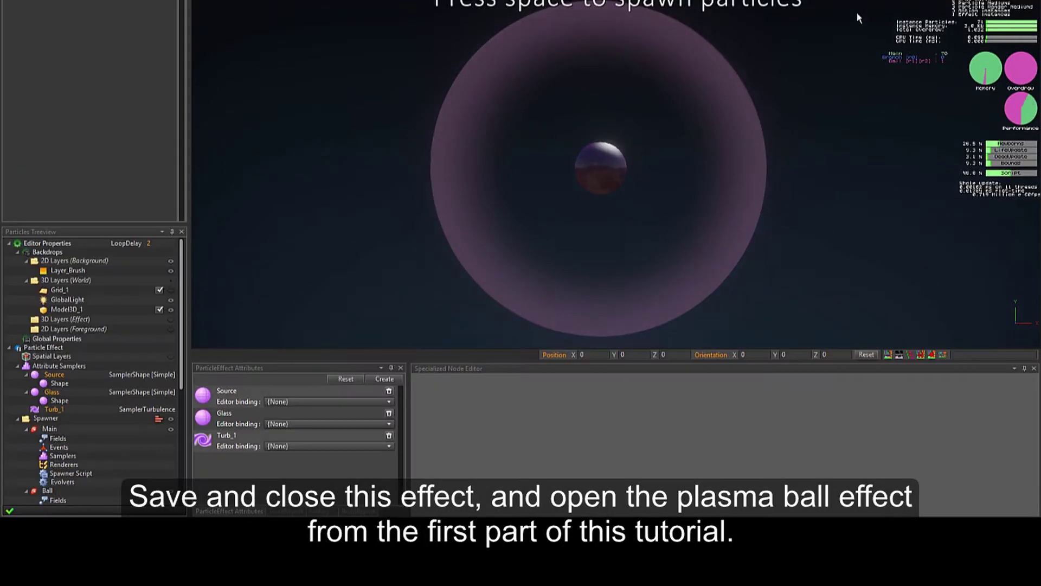
Paste the copied Touch spatial layer into the plasma ball effect's spatial layers.
right_click(47, 358)
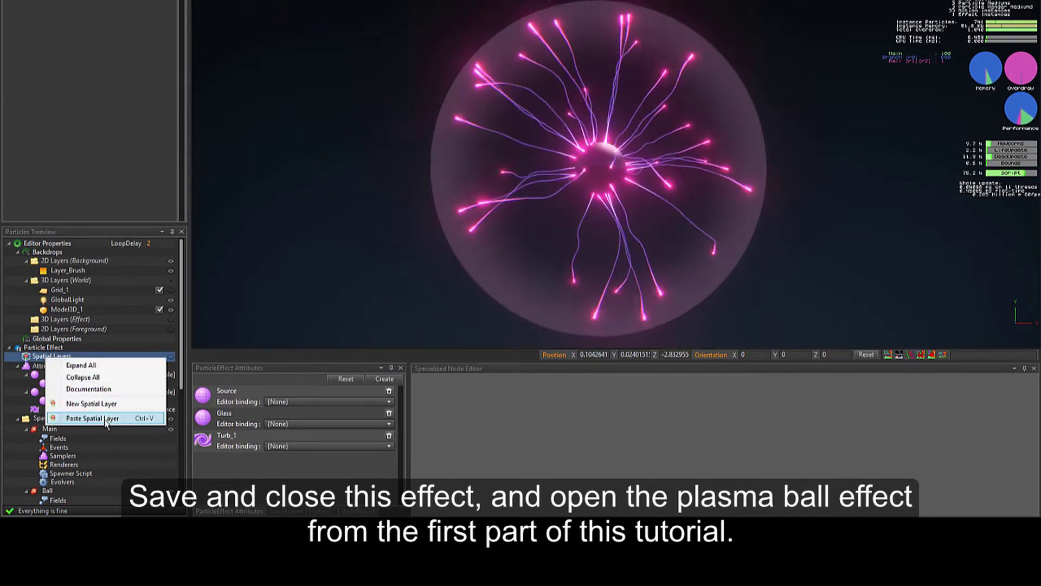
left_click(87, 418)
left_click(60, 367)
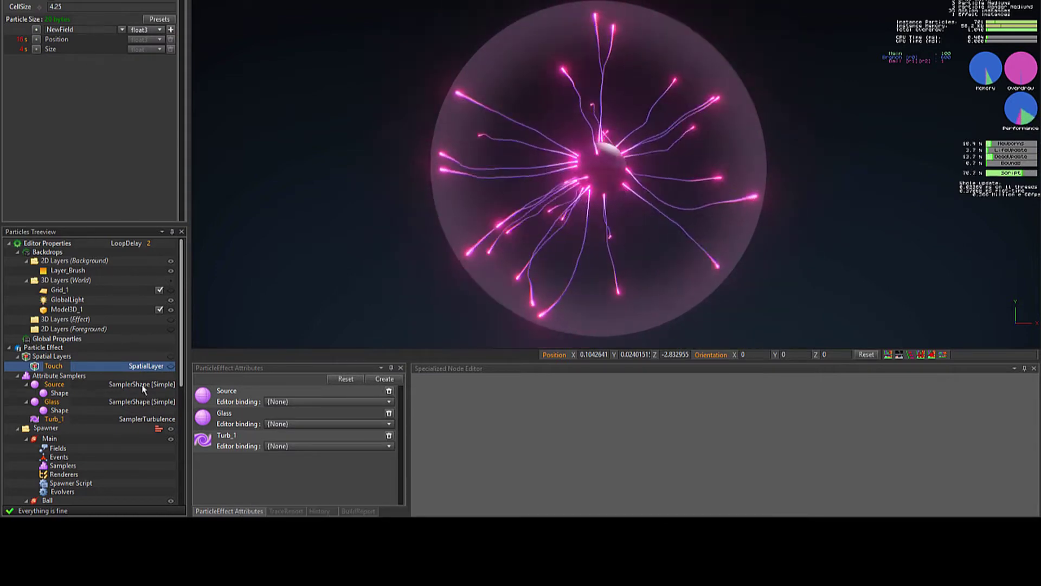
Add "float3 PosContact = spatialLayers.Touch.Position.closest(PosParent, 0.8);" at the start of the Branch layer's evolver script.
scroll(132, 356, "down", 7)
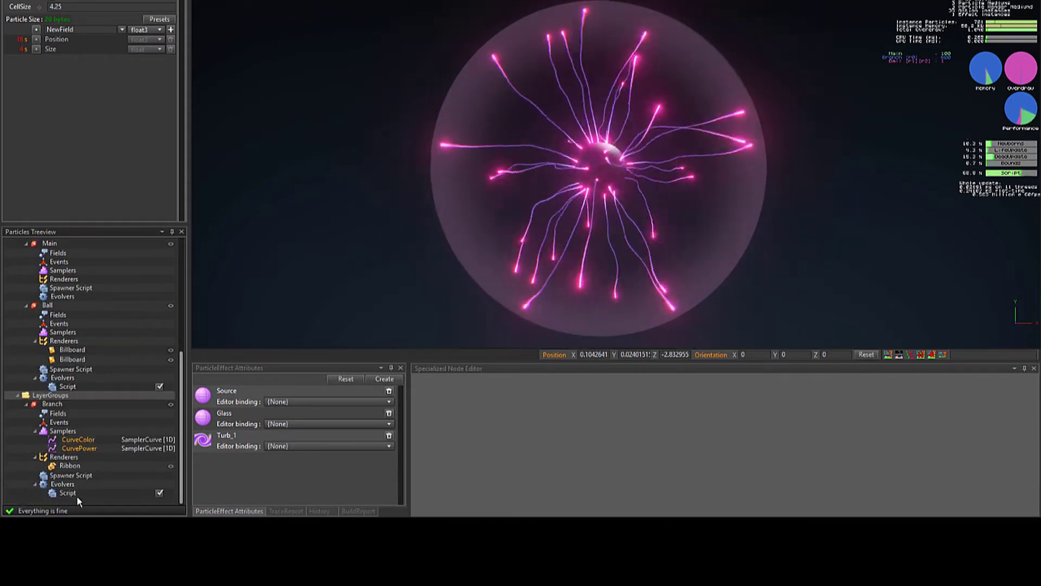
left_click(68, 493)
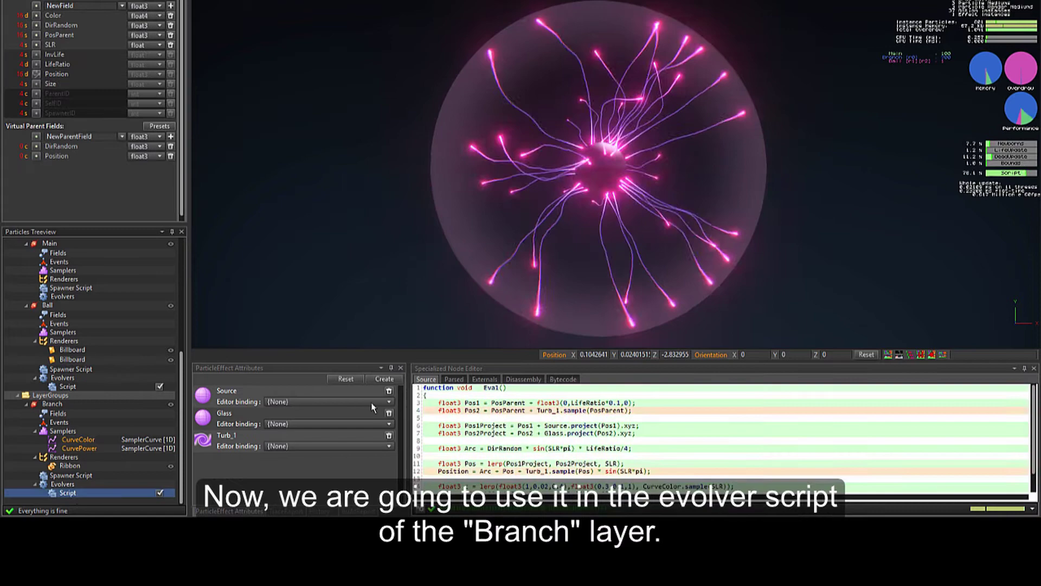
left_click(442, 396)
key("Return")
key("Return")
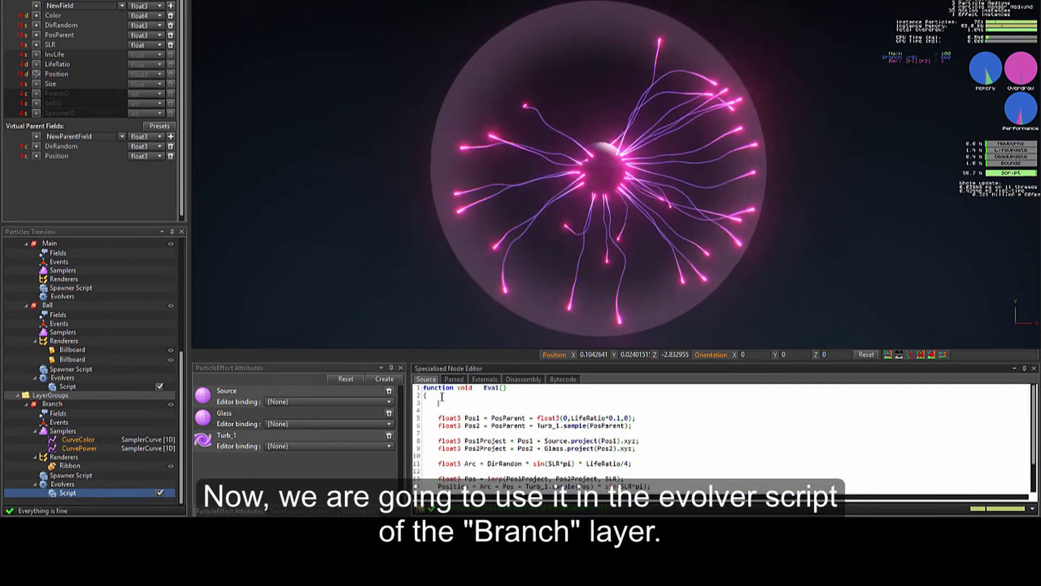
type("float3 PosContact = spatialLayers.Touch")
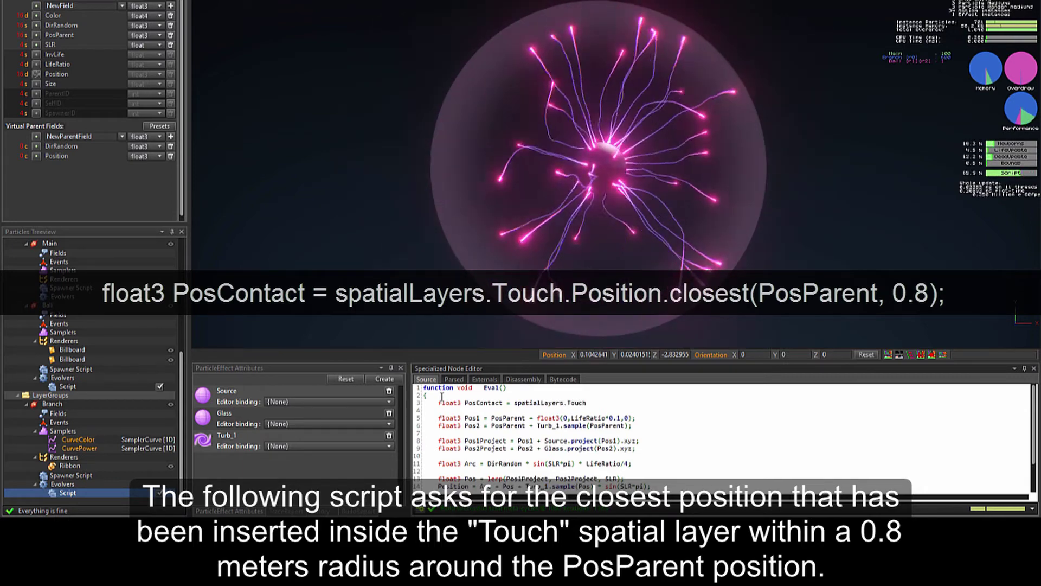
type(".clo")
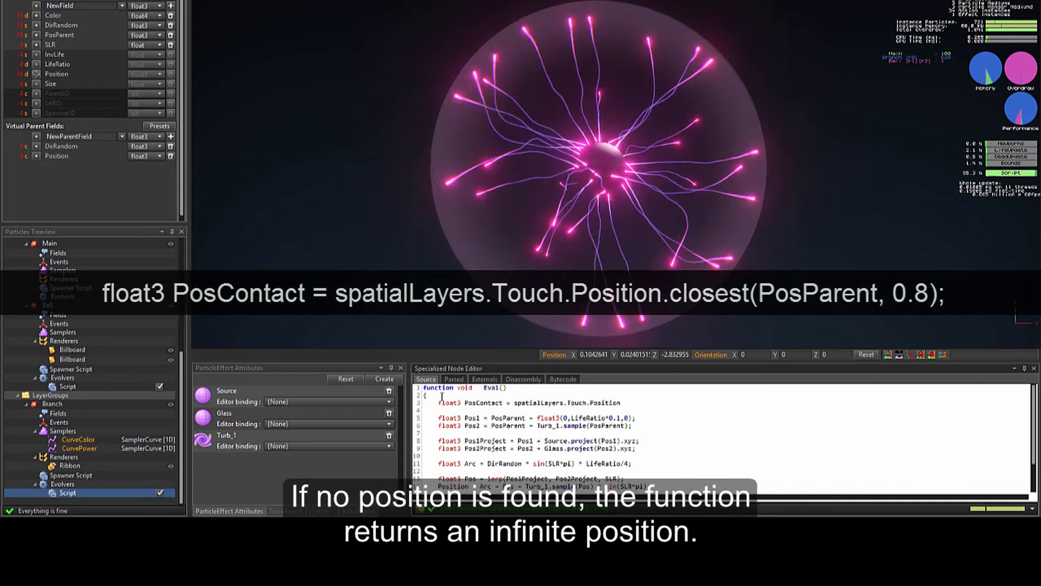
type("sest(Pos")
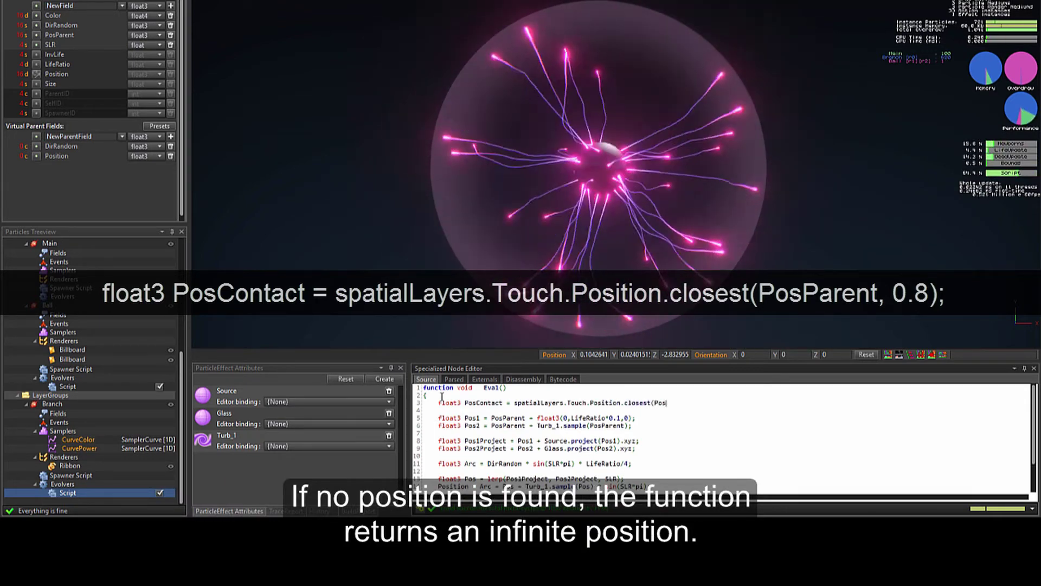
type("Parent")
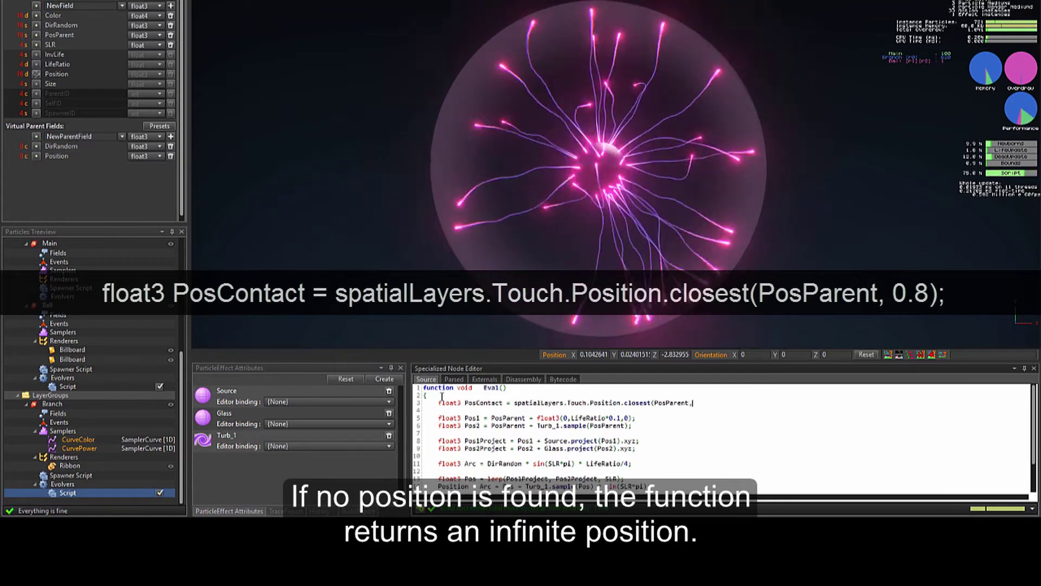
type(", 0.8")
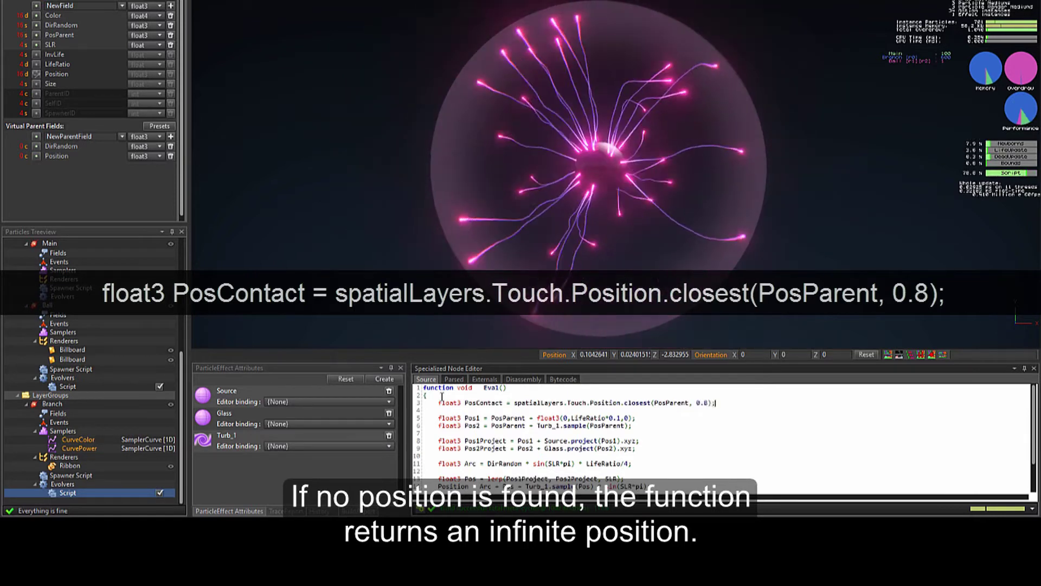
type(");")
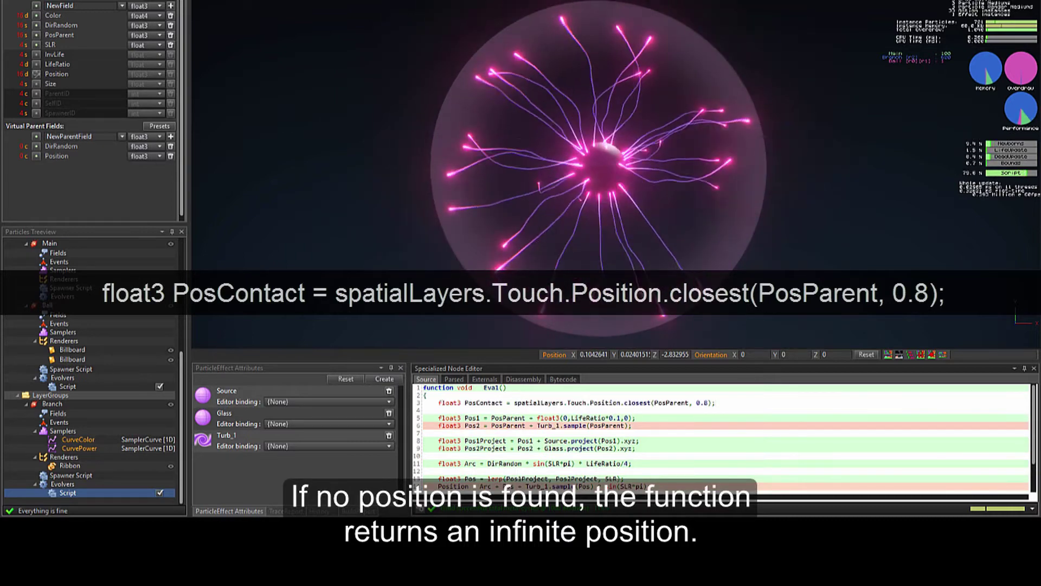
triple_click(727, 403)
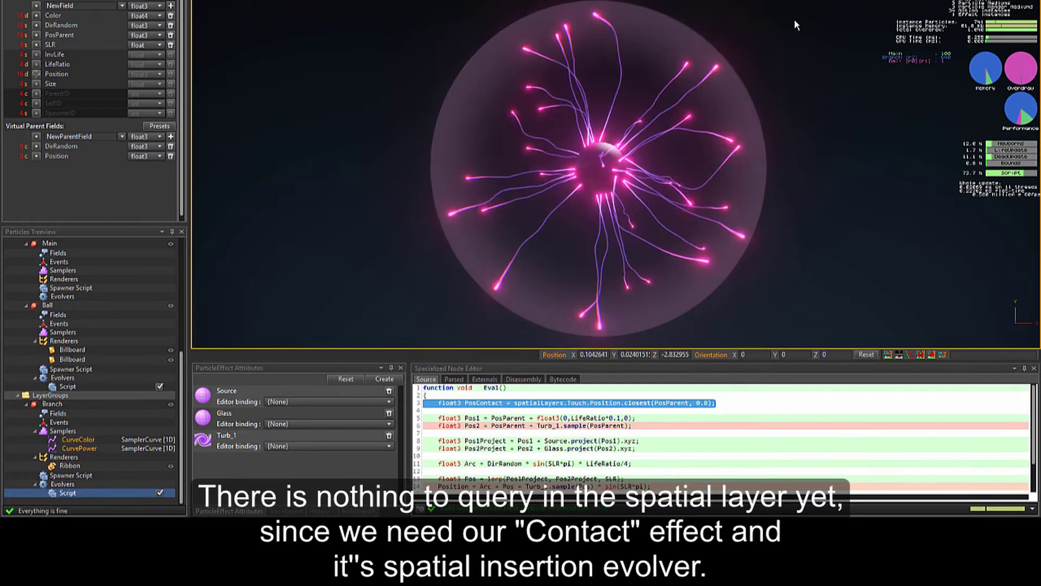
left_click(752, 404)
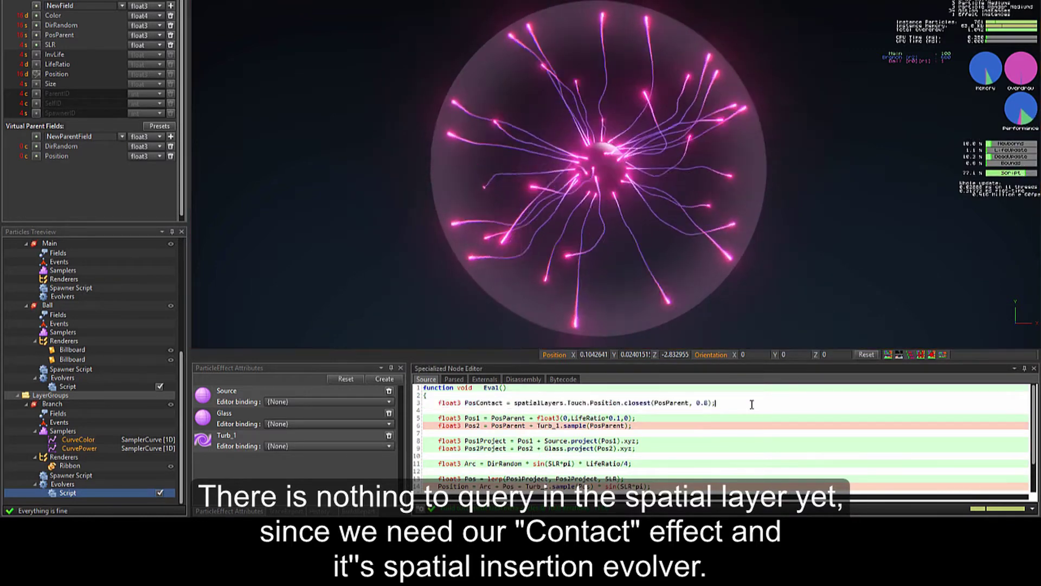
Add an effect backdrop to the 3D World layers, assign it Particles/Contact.pkfx and move it to about 0.996; 0.022; 0.
scroll(54, 322, "up", 7)
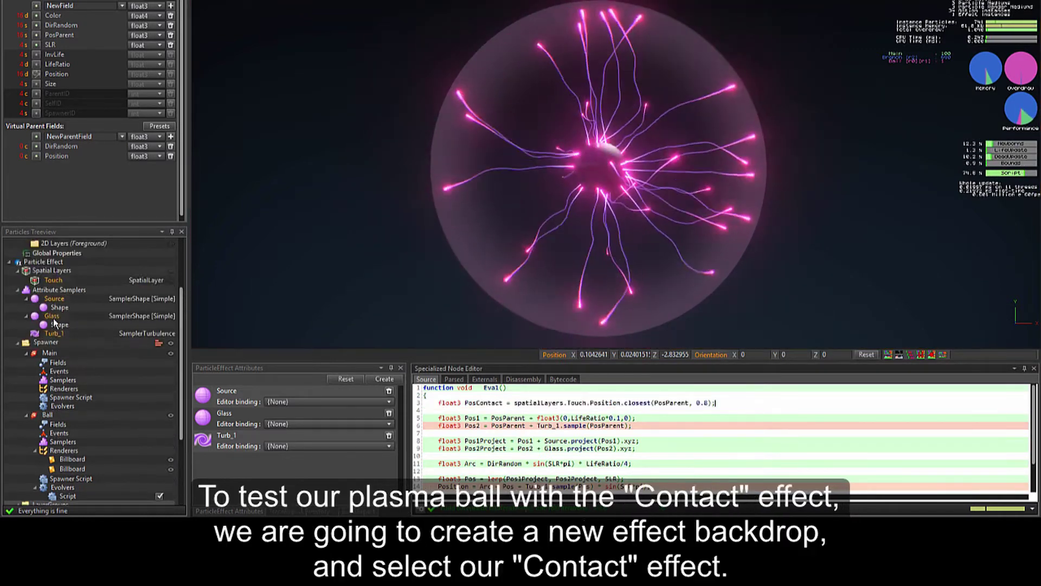
left_click(61, 284)
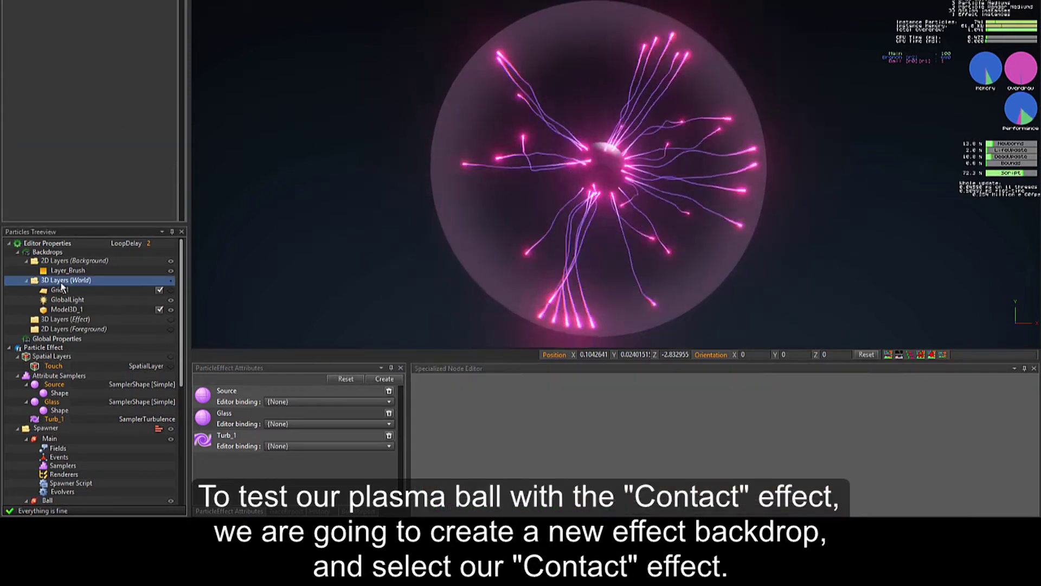
right_click(62, 284)
mouse_move(108, 317)
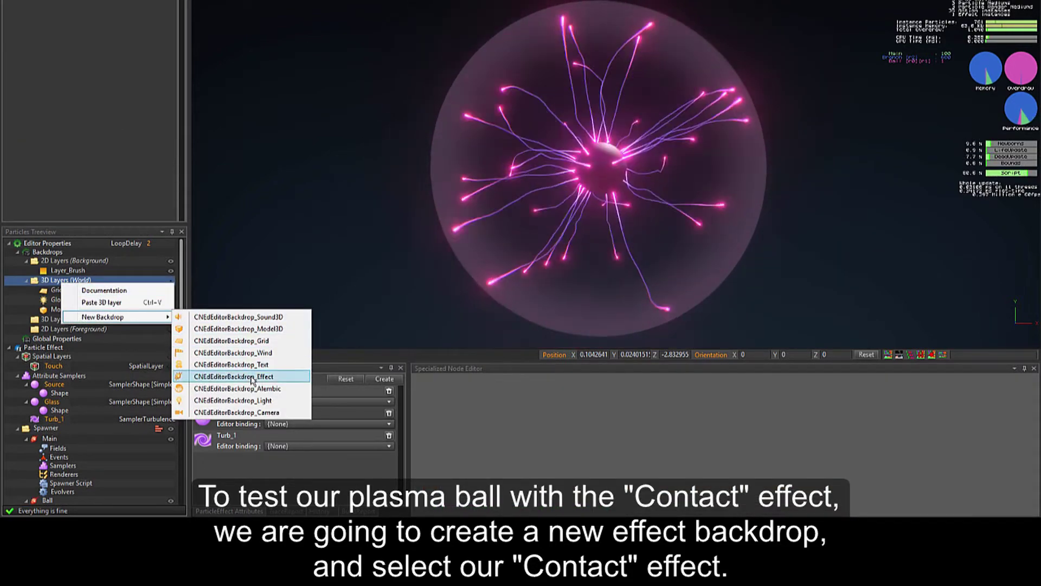
left_click(234, 377)
left_click(61, 319)
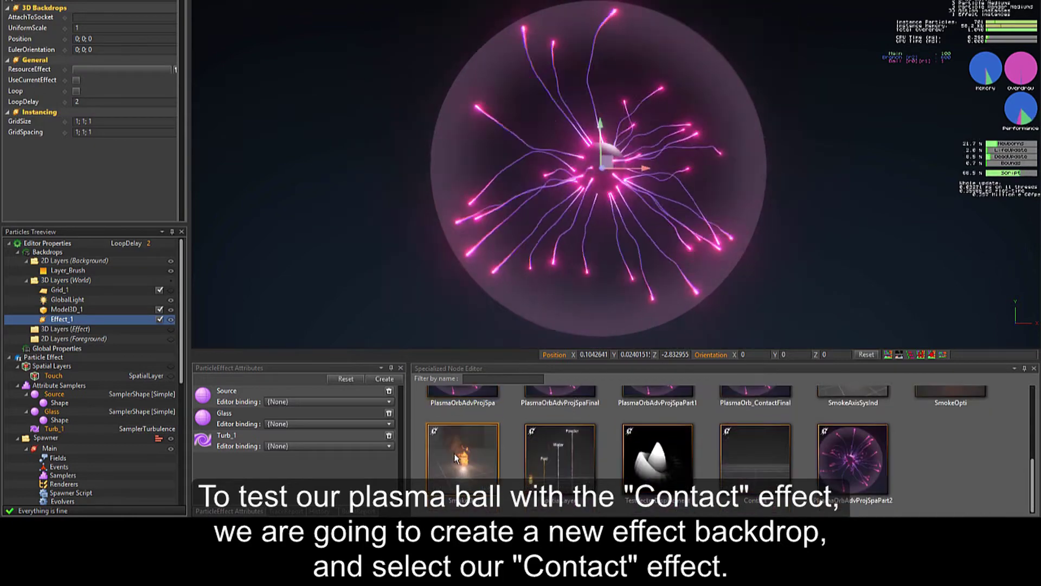
left_click(768, 451)
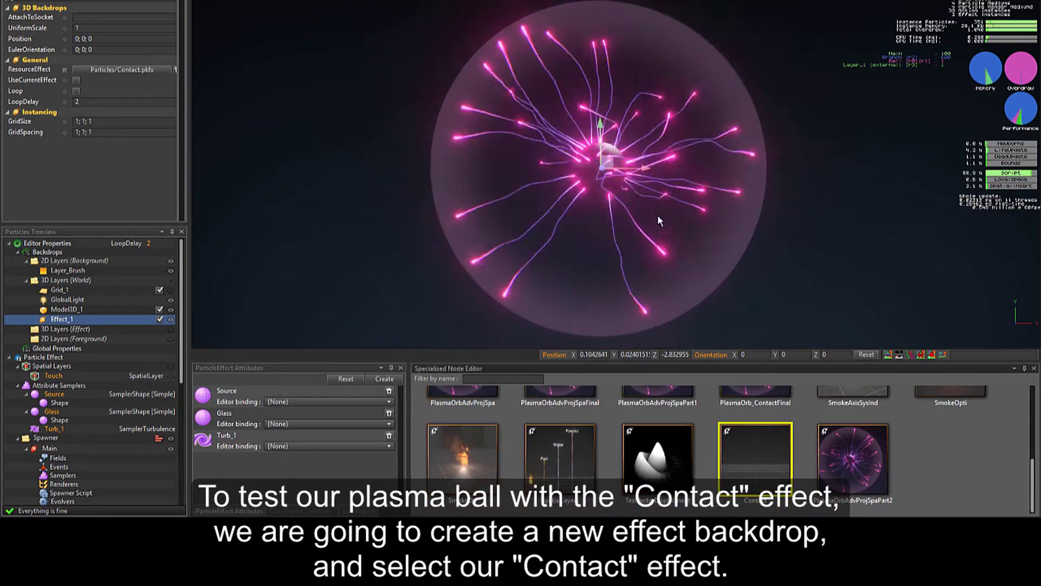
left_click_drag(631, 152, 758, 160)
Add "int HasContact = !isinf(PosContact.x) & Glass.contains(PosContact);" below the PosContact line in the Branch evolver script.
scroll(61, 348, "down", 7)
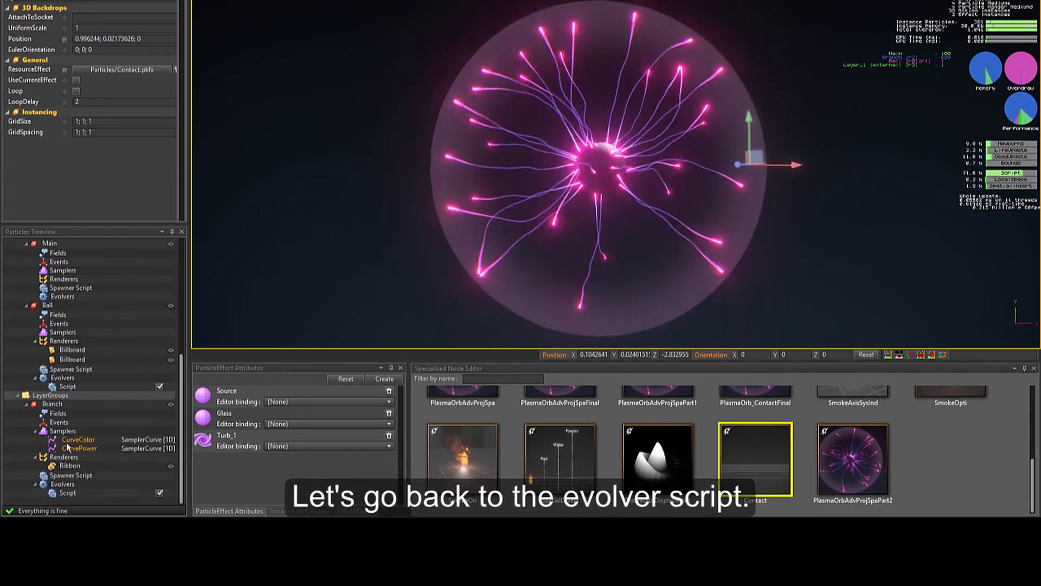
left_click(67, 492)
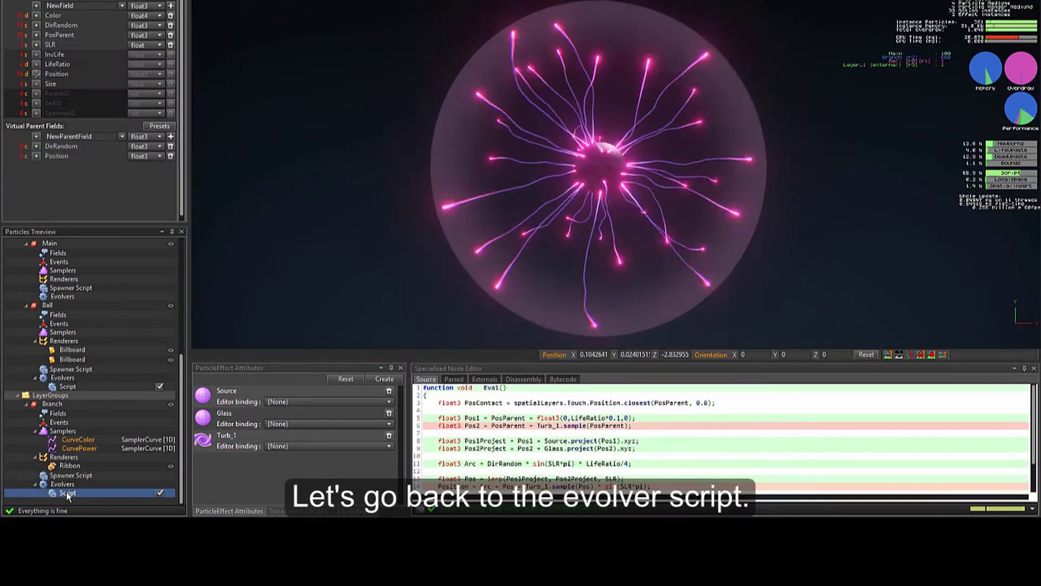
left_click(723, 403)
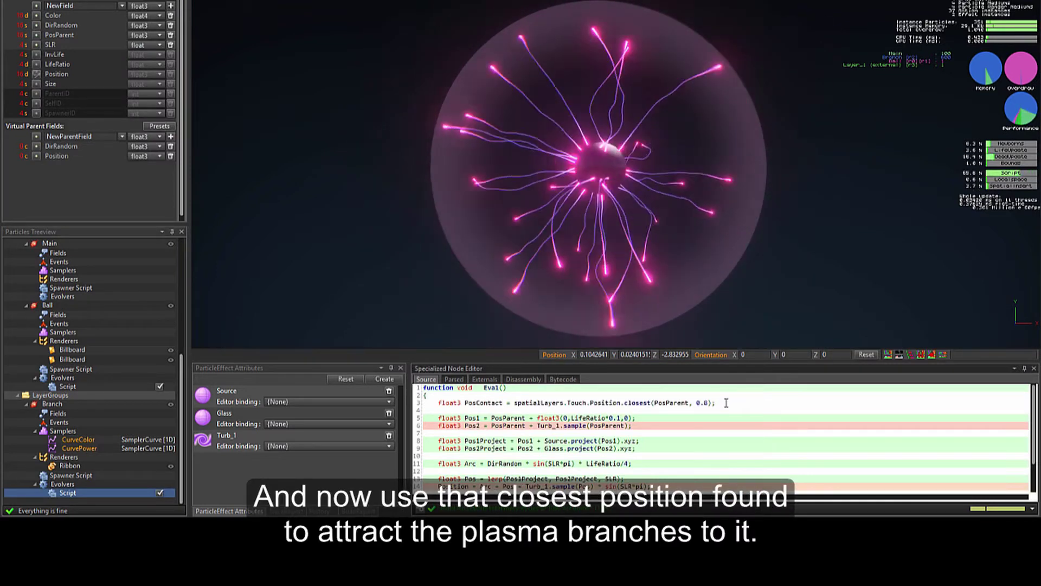
key("Return")
key("Return")
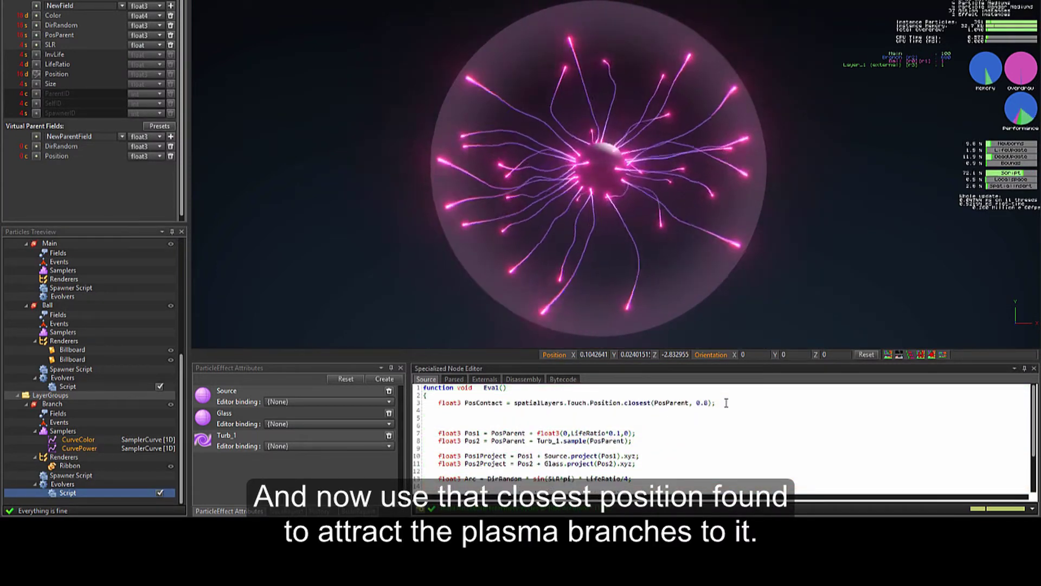
type("int Ha")
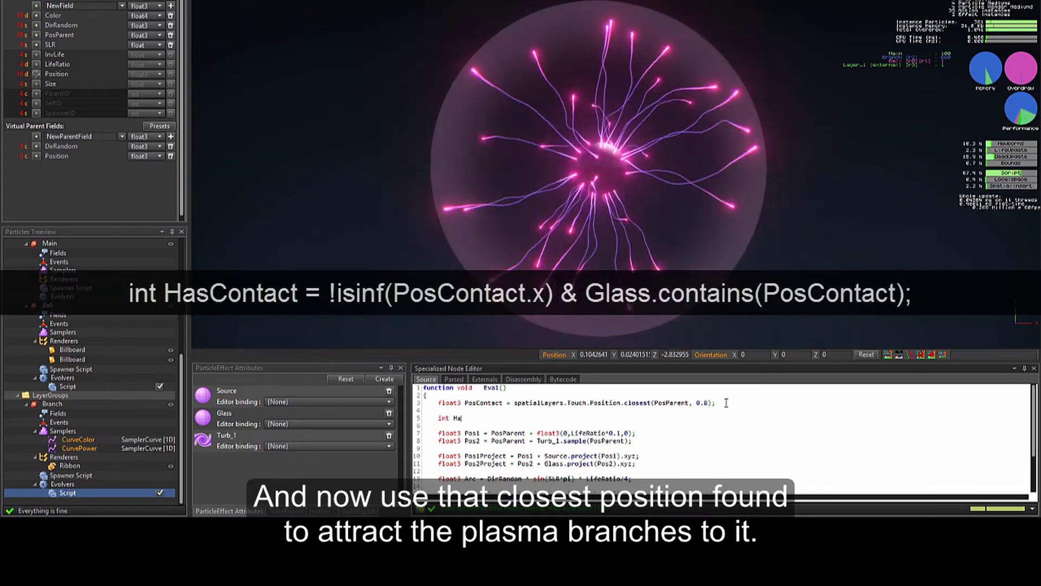
type("sContact")
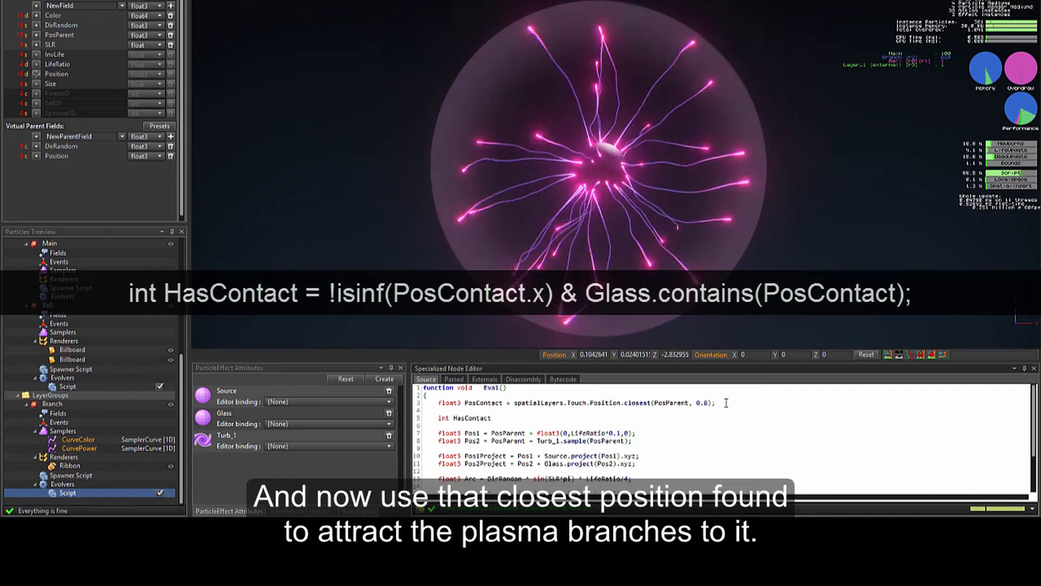
type(" = !is")
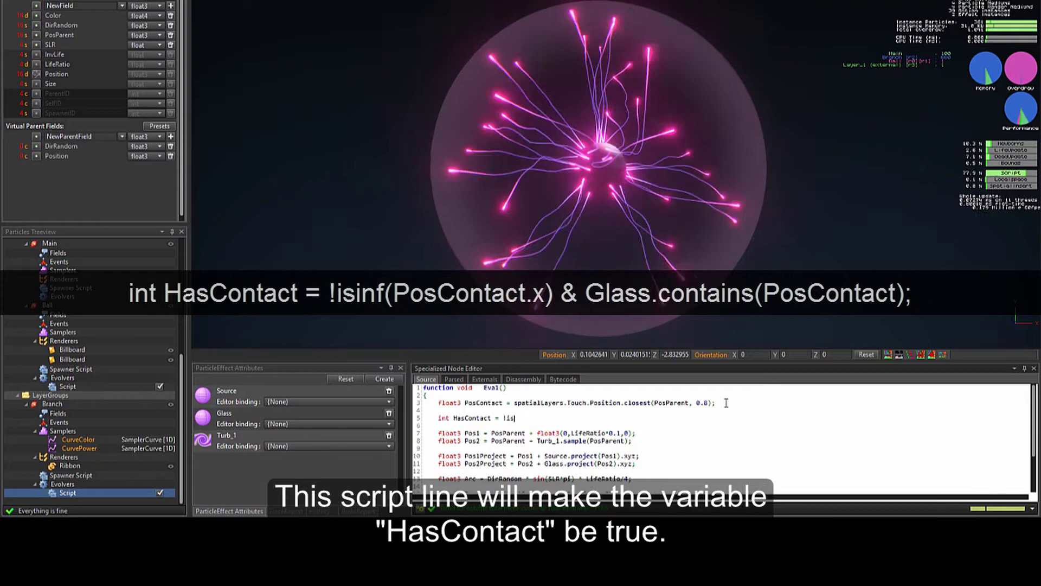
type("inf(PosContact.x) & Glass.cont")
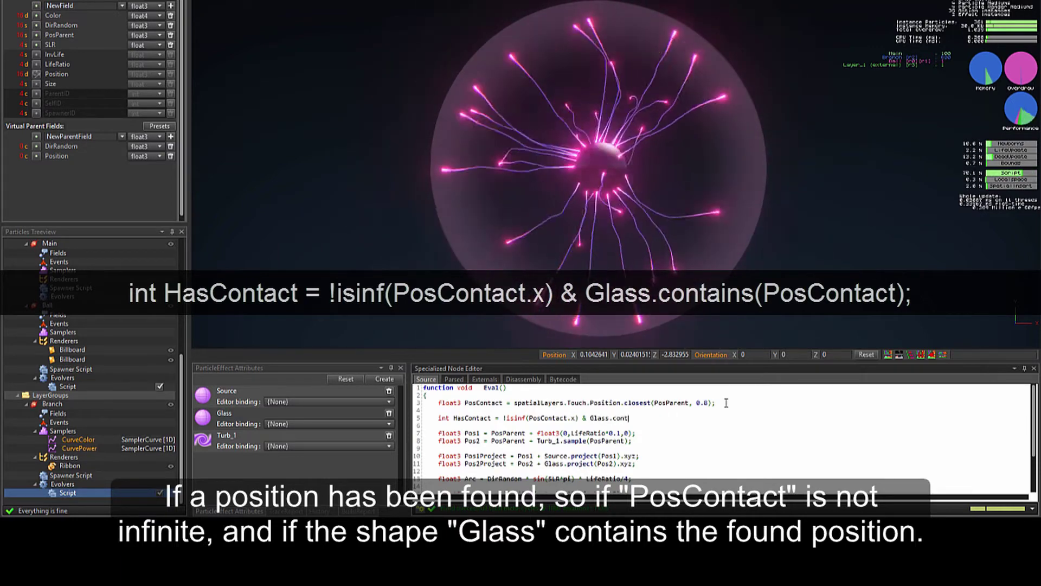
type("osContact);")
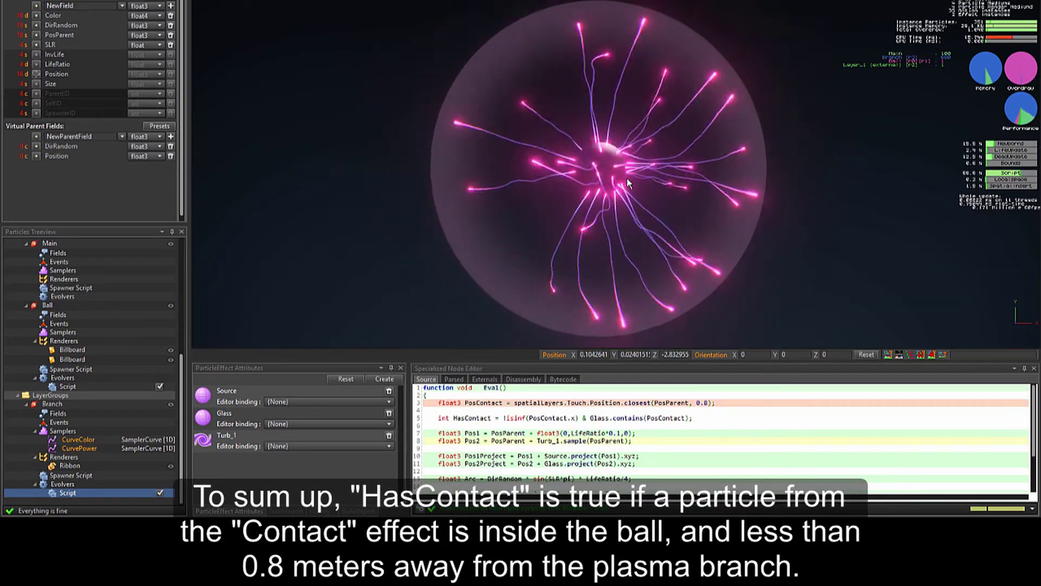
left_click(700, 203)
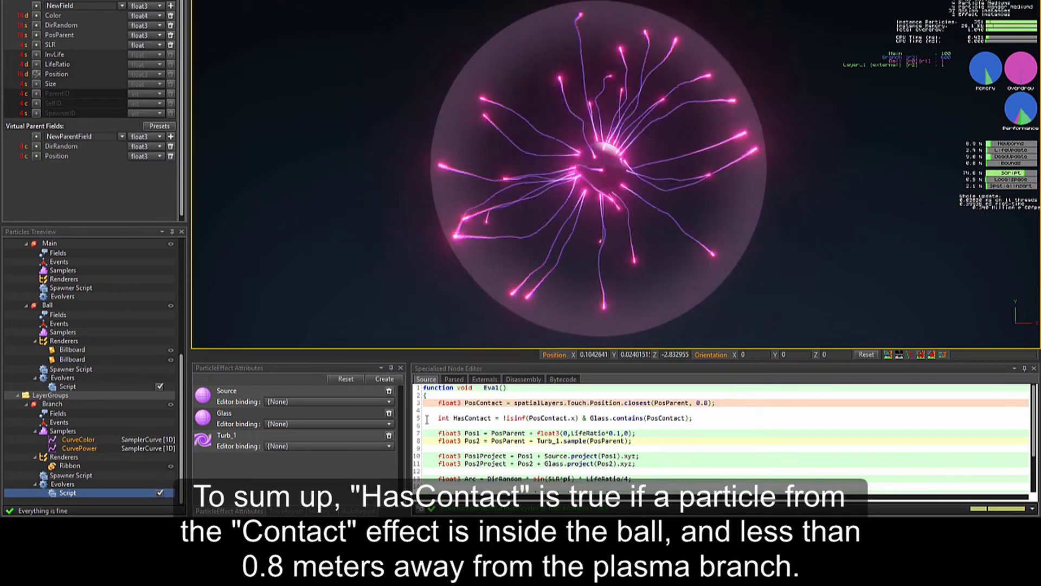
Wrap the Pos1 expression as select(PosParent + float3(0,LifeRatio*0.1,0), PosContact, HasContact) in the Branch evolver script.
left_click(492, 433)
type("select(")
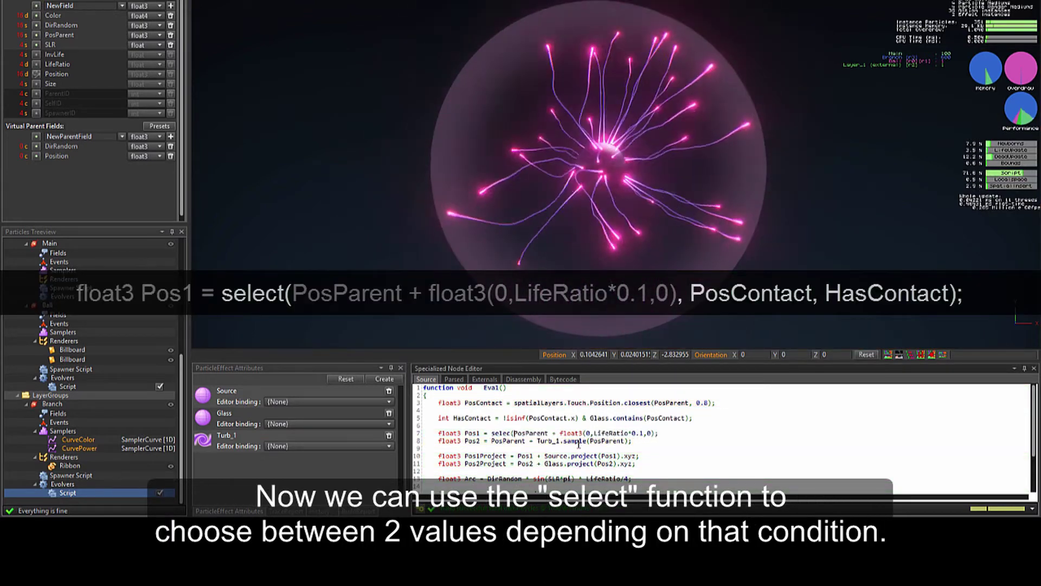
left_click(659, 433)
type(", PosContact")
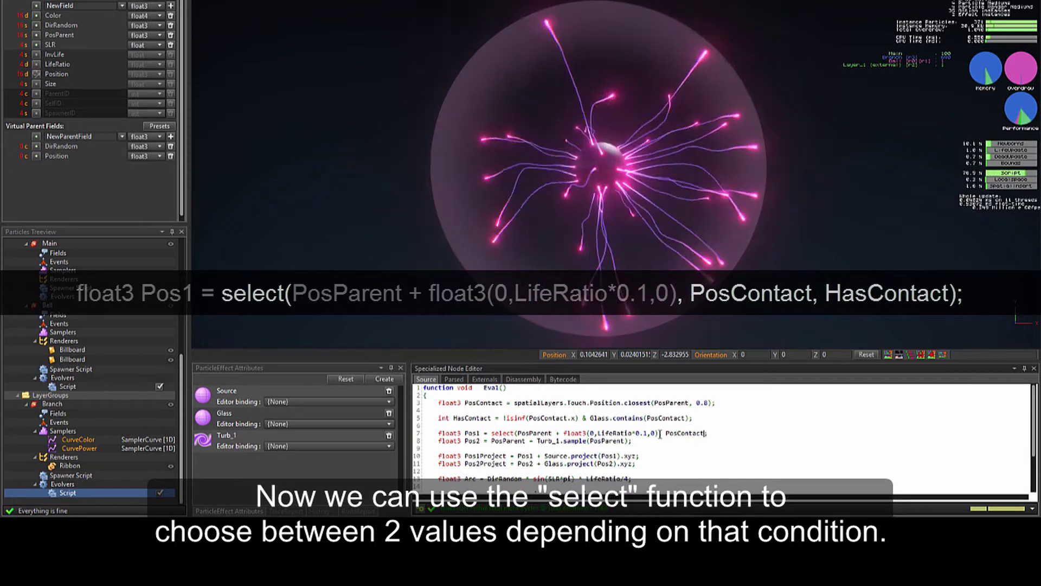
type(", HasContact);")
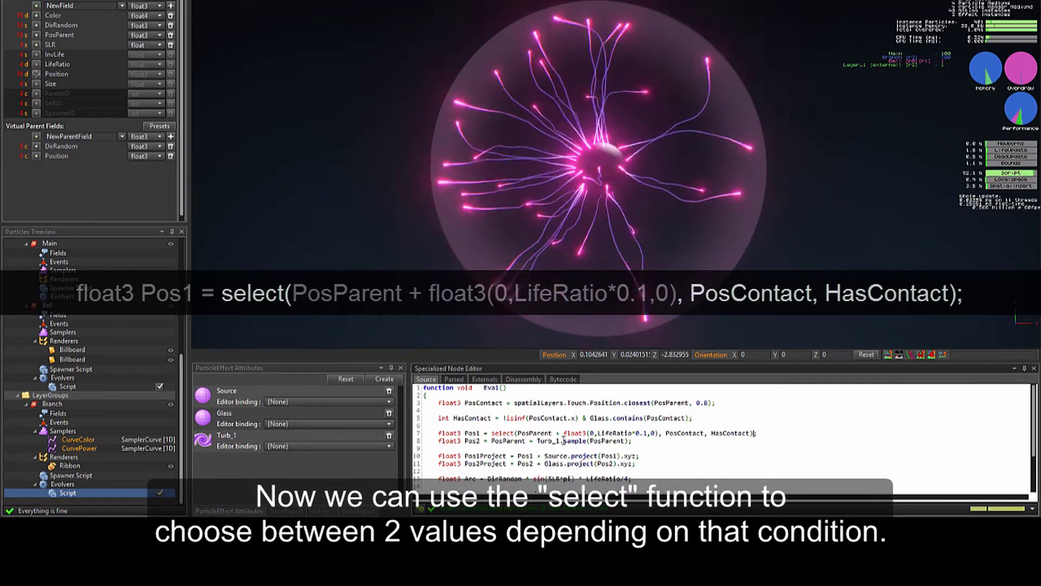
Wrap the Pos2 expression as select(PosParent + Turb_1.sample(PosParent), PosContact, HasContact) in the same script.
left_click(493, 441)
type("select(")
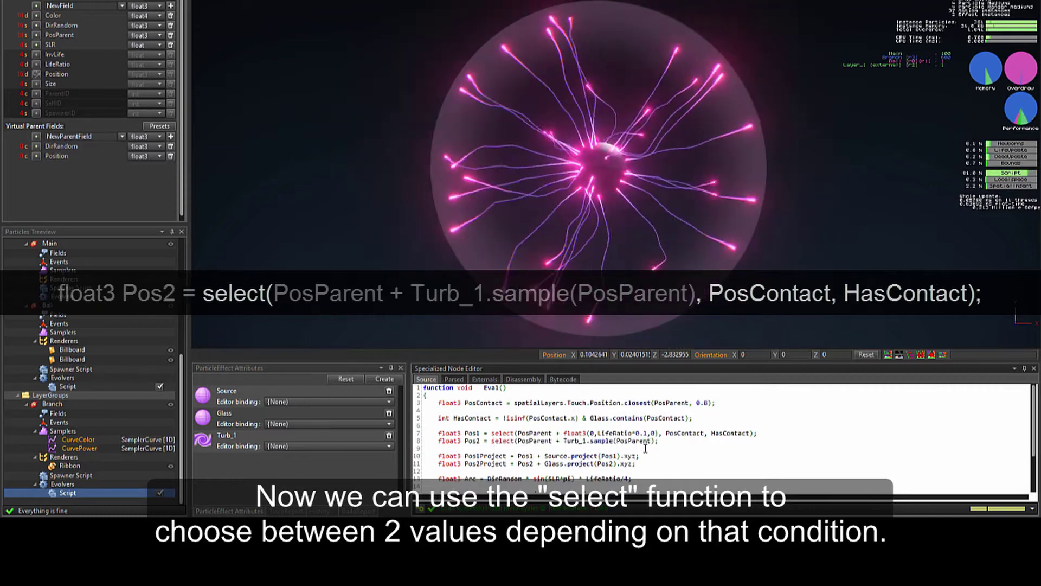
left_click(656, 441)
type(", PosContact, HasCo")
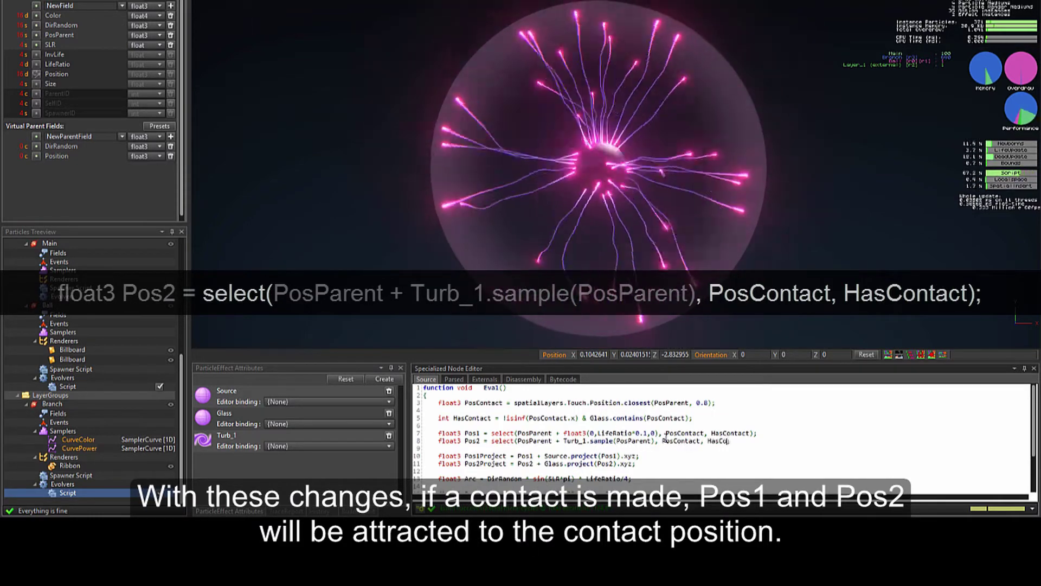
type(");")
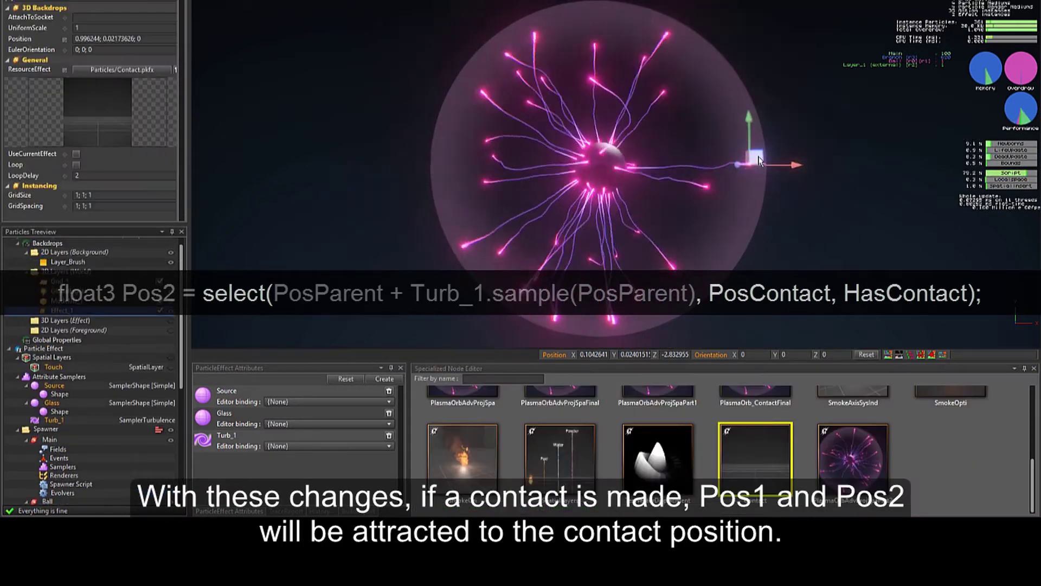
Move the Contact effect backdrop around inside the glass ball to test the attraction, leaving it at about 0.935; 0.069; 0.
left_click_drag(759, 161, 615, 31)
left_click_drag(754, 175, 694, 262)
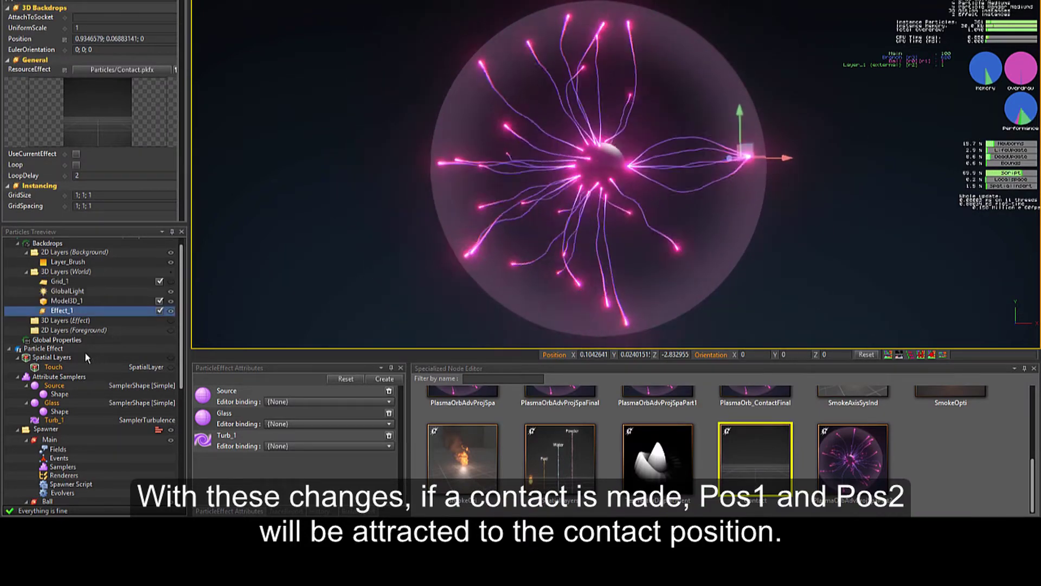
Add "float3 ArcContact = Turb_1.sample(PosContact);" below the Arc line in the Branch evolver script.
scroll(85, 357, "down", 5)
left_click(67, 493)
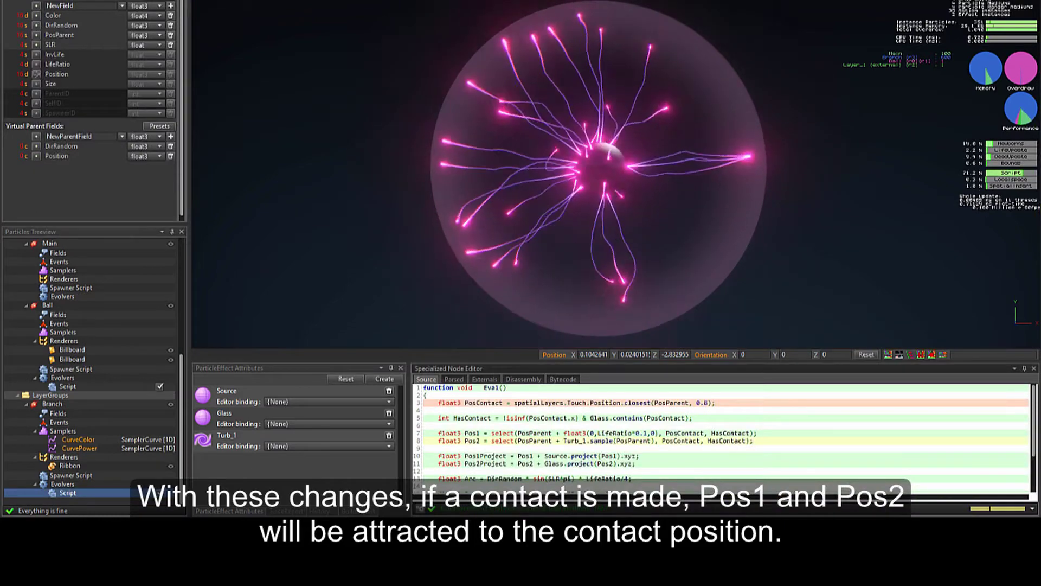
scroll(758, 442, "down", 3)
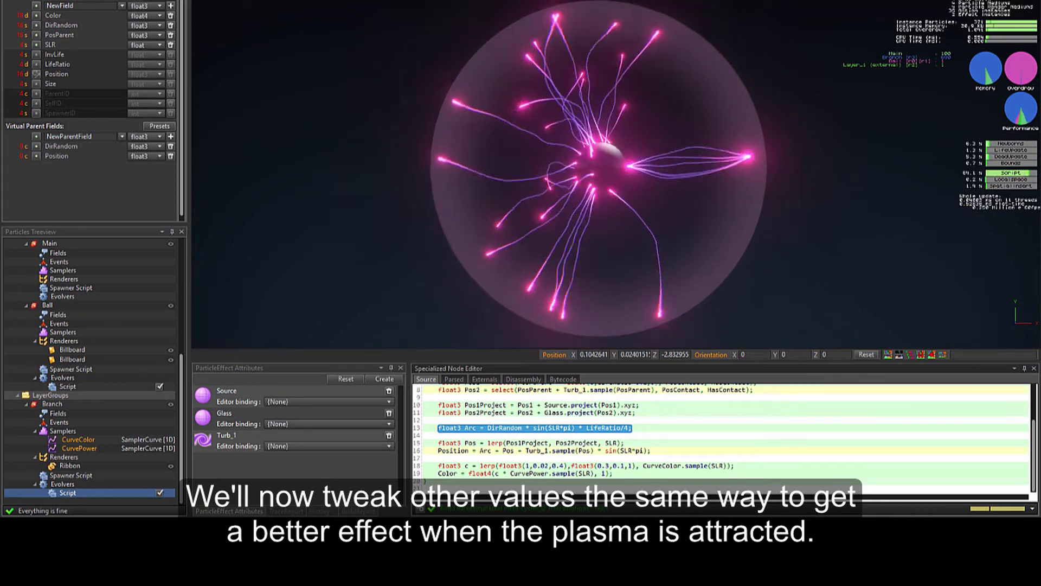
left_click(650, 428)
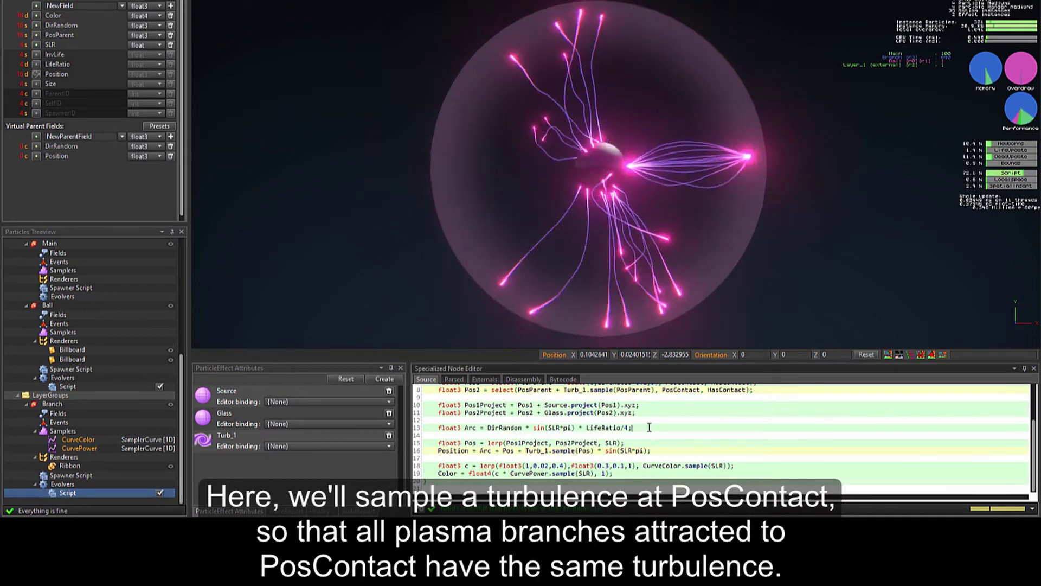
key("Return")
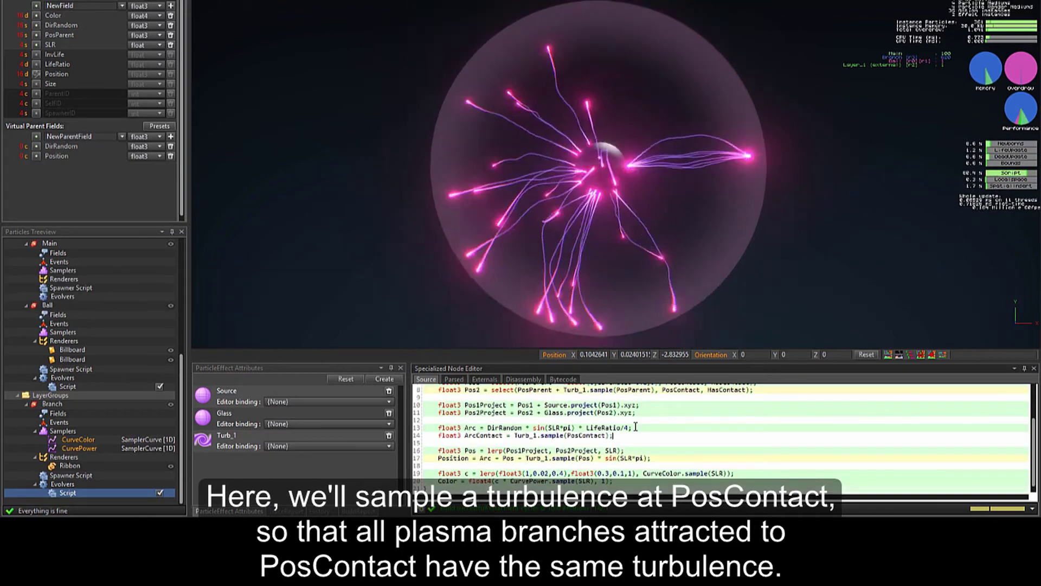
Replace Arc in the Position expression with select(Arc, ArcContact, HasContact).
double_click(484, 459)
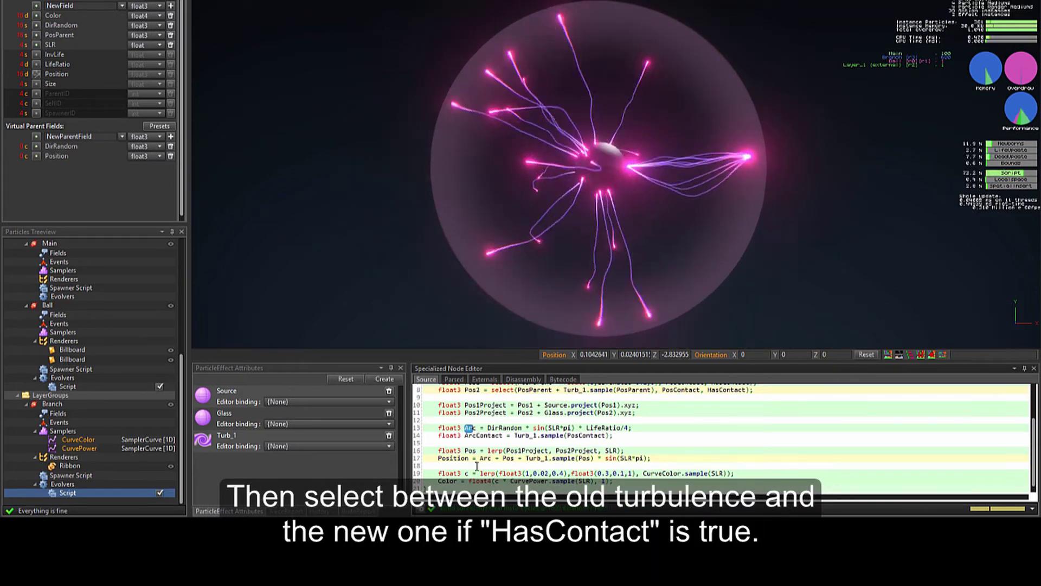
type("select(Arc")
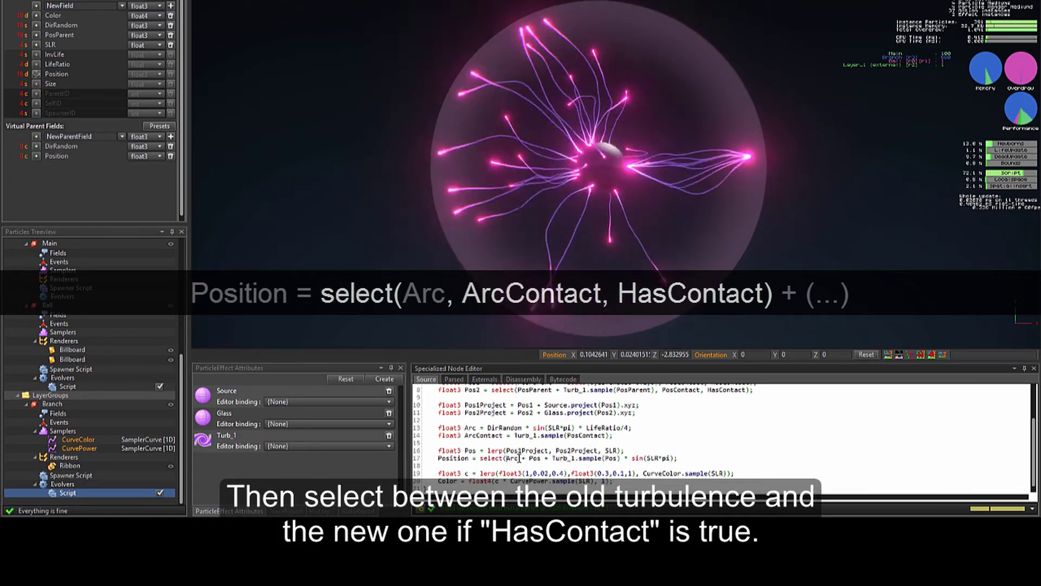
type(", ArcCo")
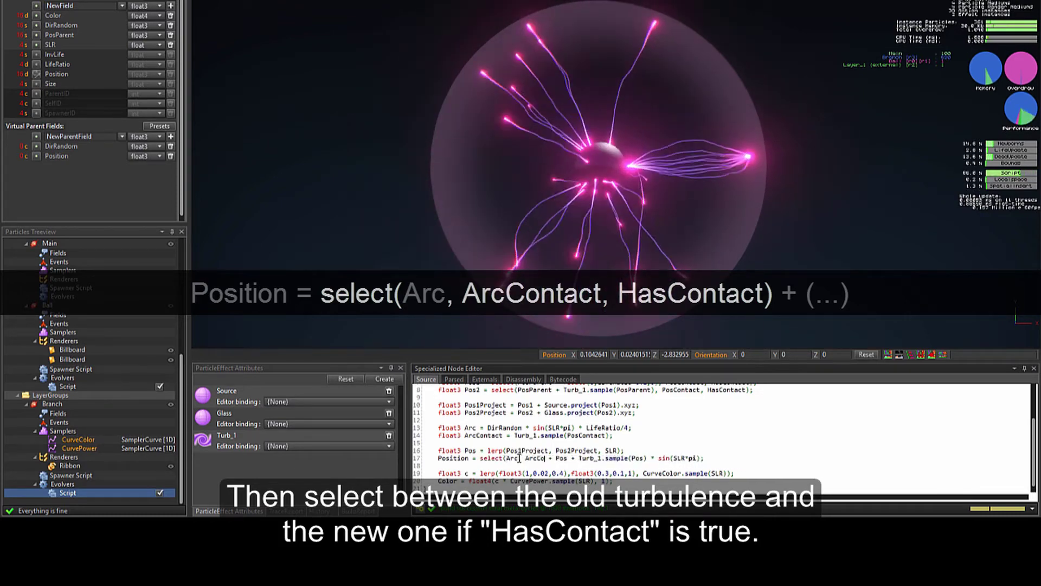
type("ntact")
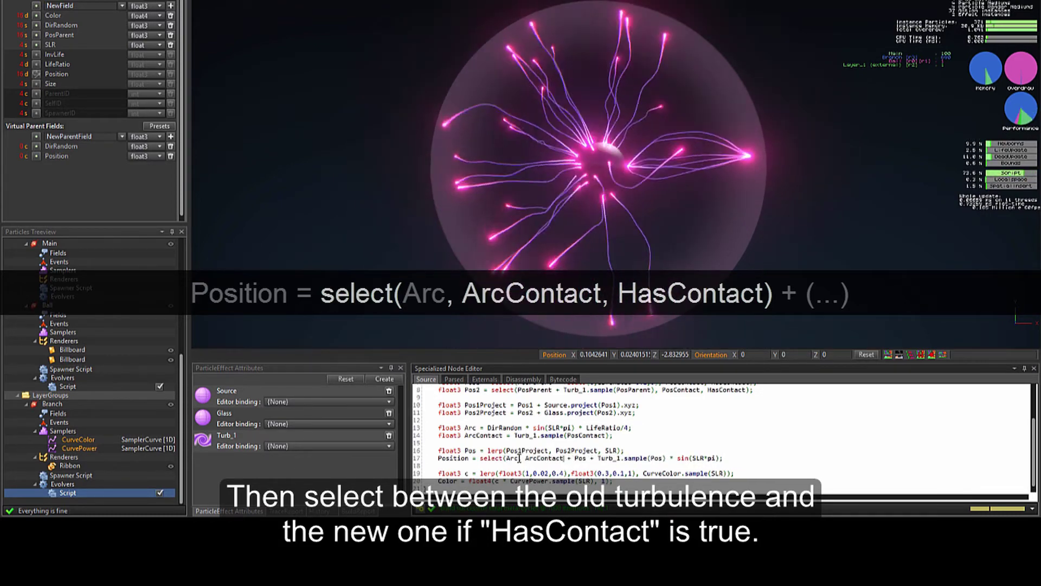
type(", HasContact")
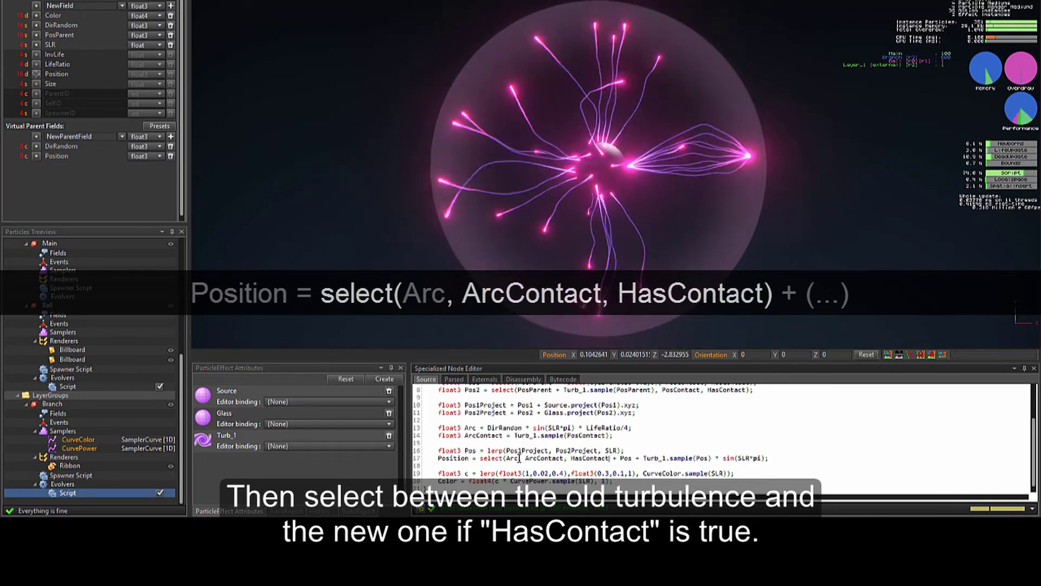
type(")")
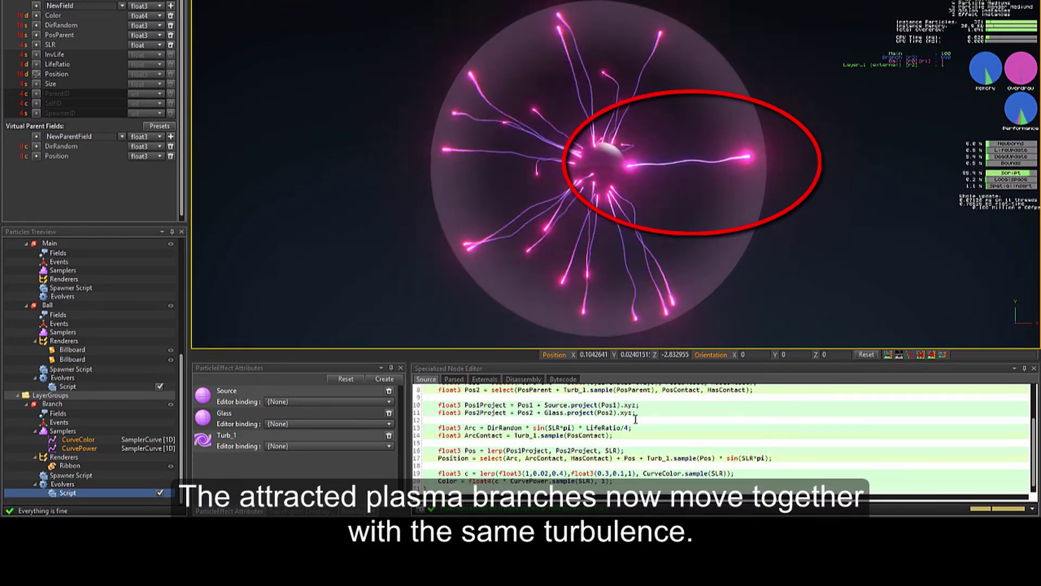
Append "* sin(SLR*pi) * 5" to the ArcContact turbulence expression in the Branch evolver script.
left_click_drag(515, 435, 611, 435)
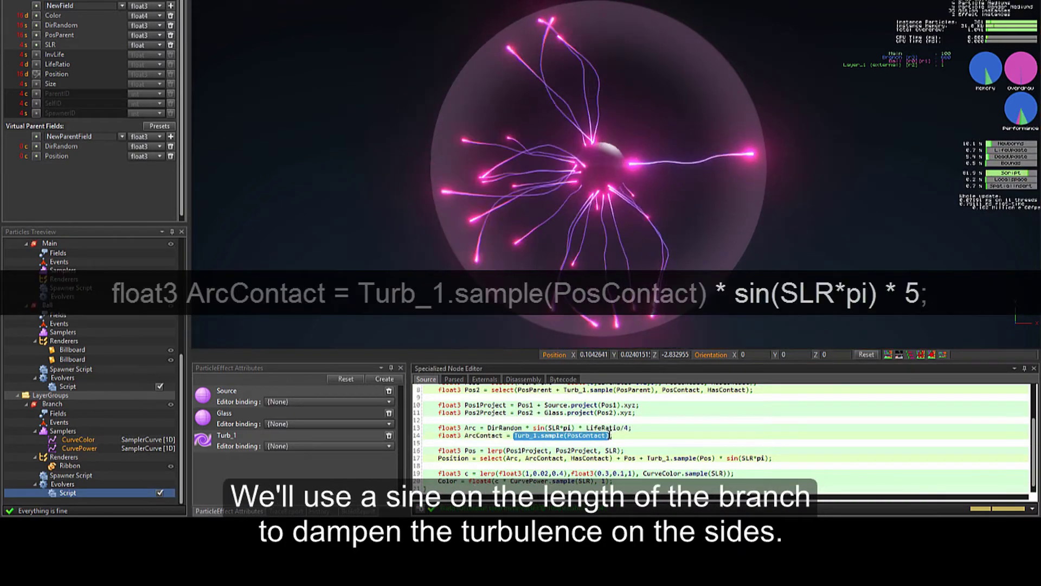
type("* ")
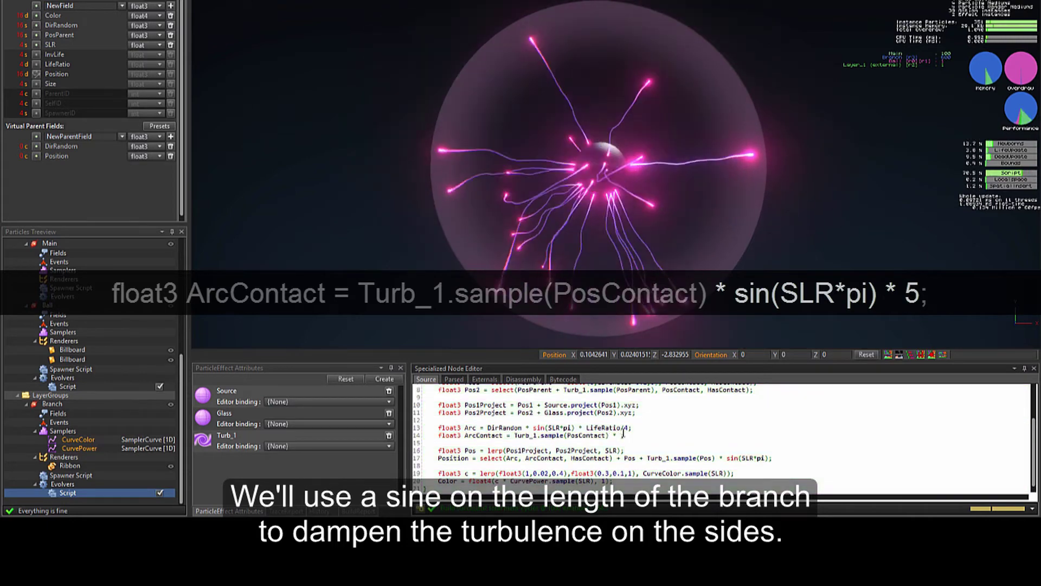
type("sin(SLR*pi);")
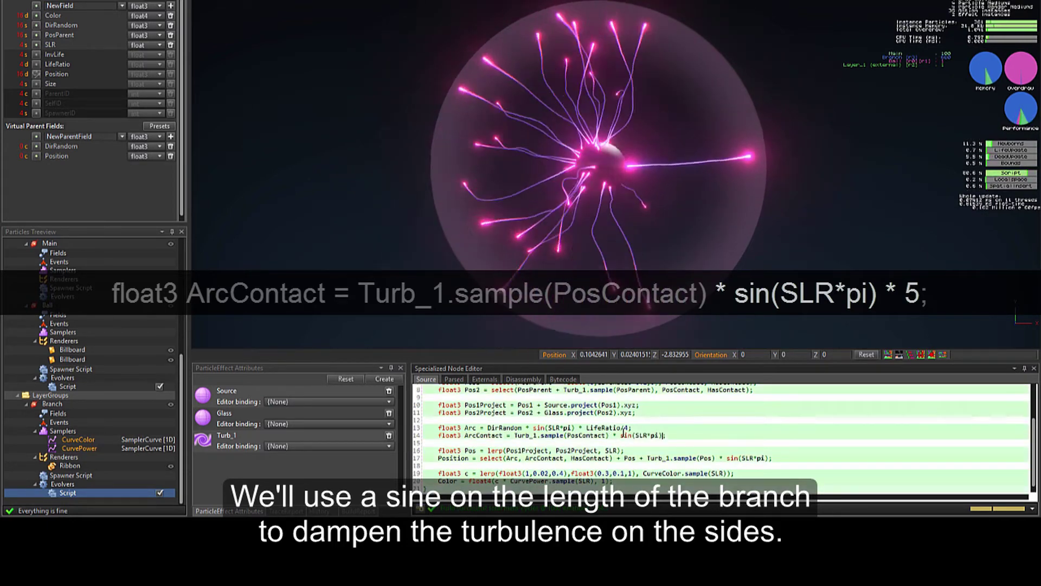
left_click(665, 436)
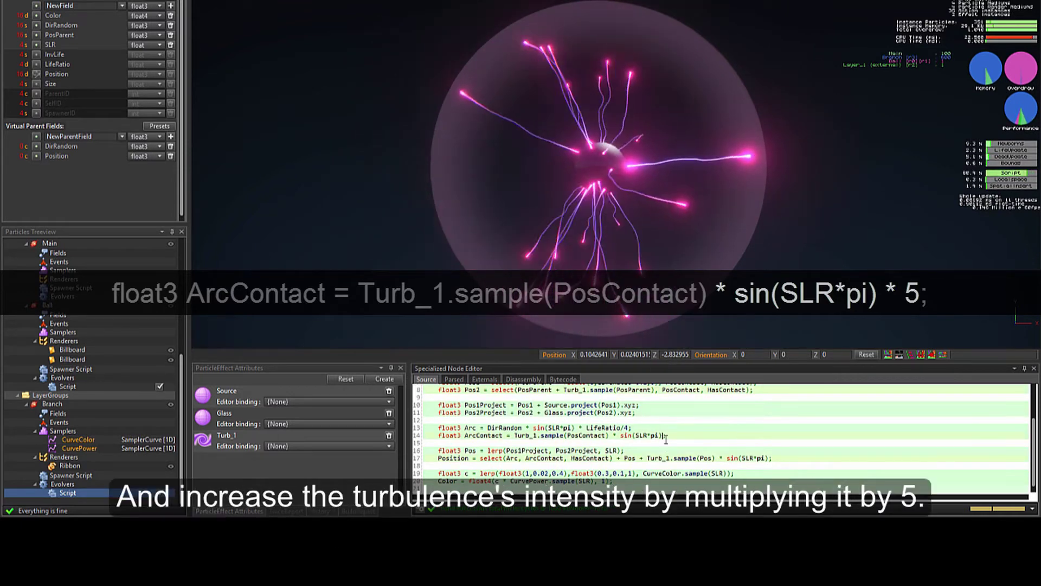
type("* 5")
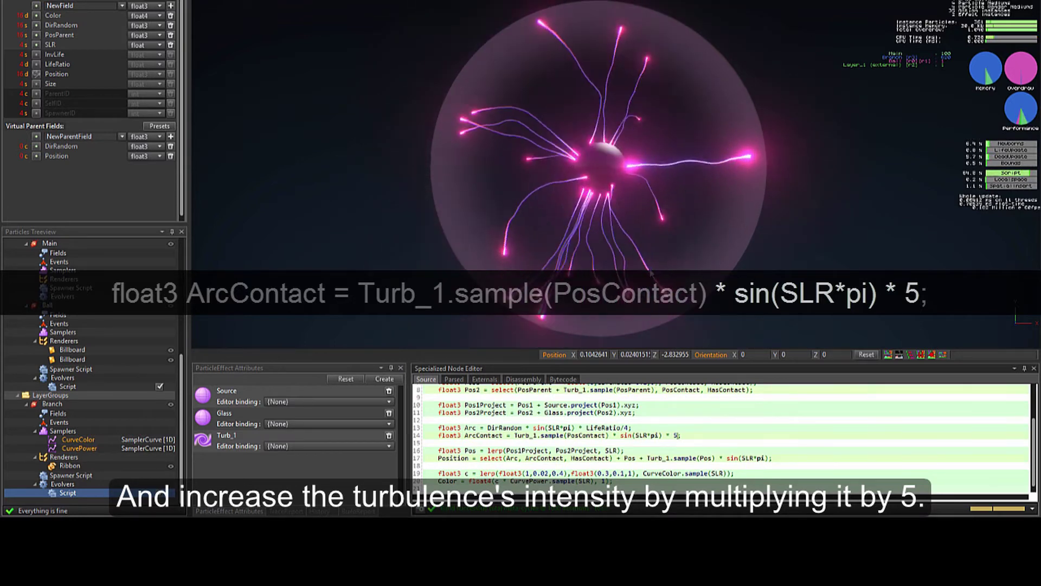
Multiply PosContact by scene.Time*2 inside the Turb_1.sample call of the ArcContact line.
left_click(609, 435)
type("* scene.")
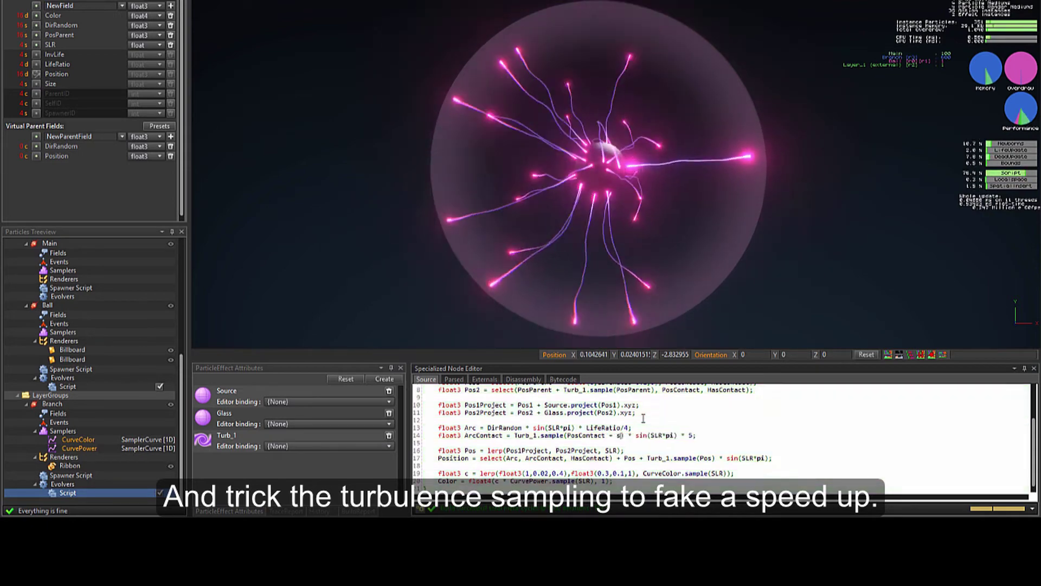
type("Time")
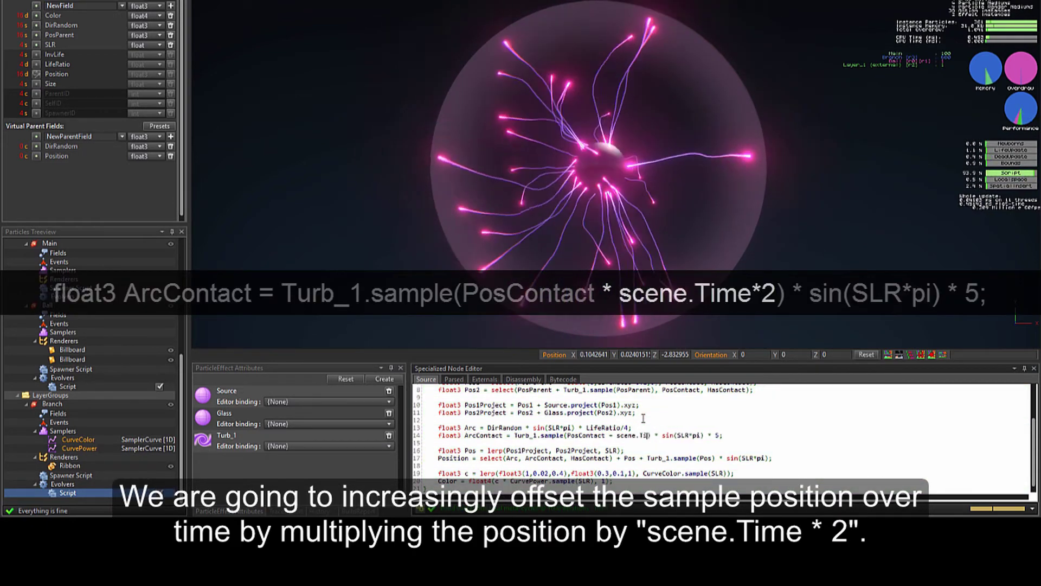
type("*2")
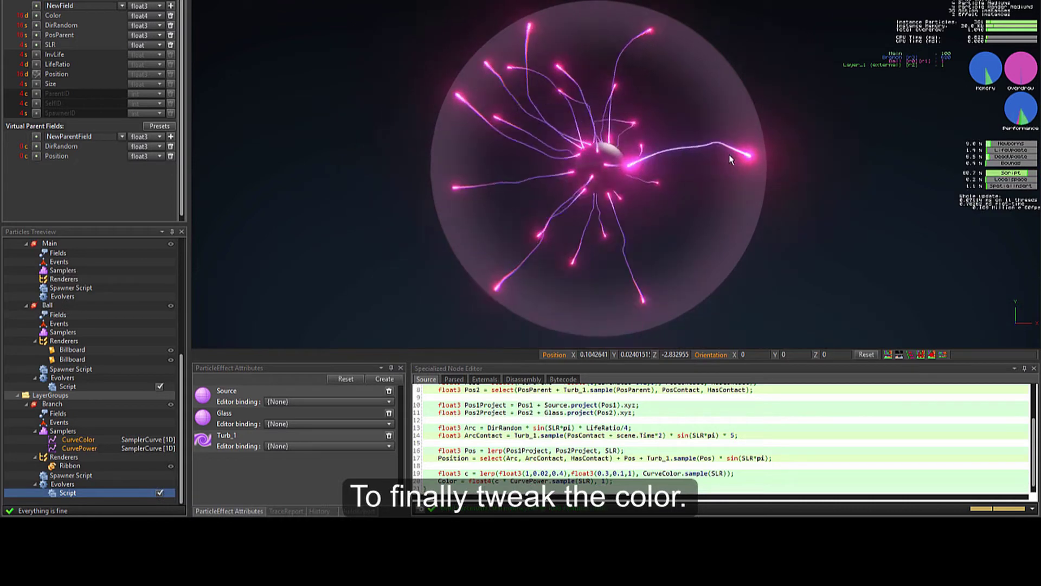
left_click(727, 126)
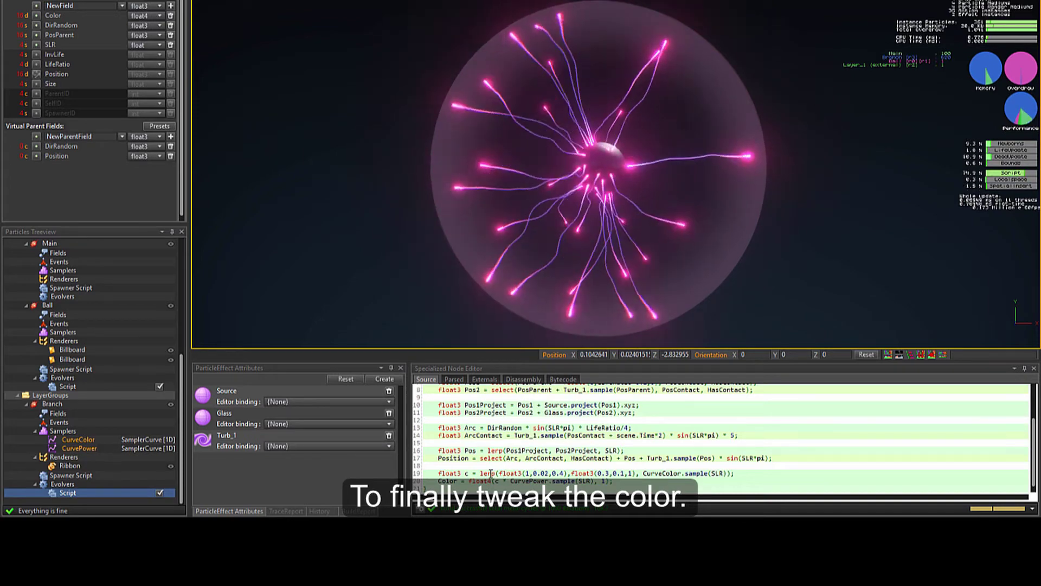
Add "float colorFactor = select(1, 10, HasContact);" above the Color line in the Branch evolver script.
scroll(757, 472, "down", 1)
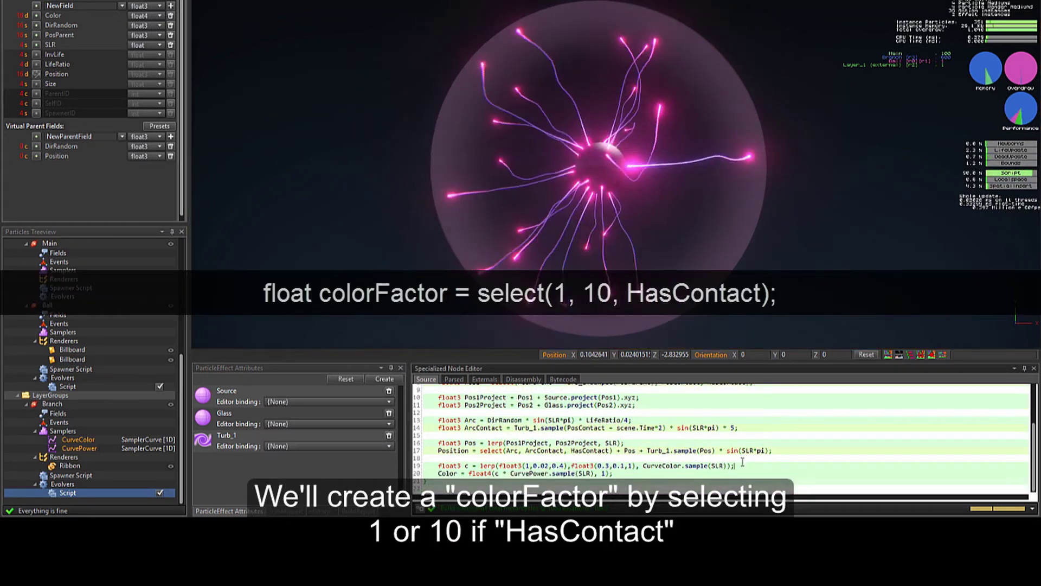
left_click(754, 467)
key("Return")
type("float")
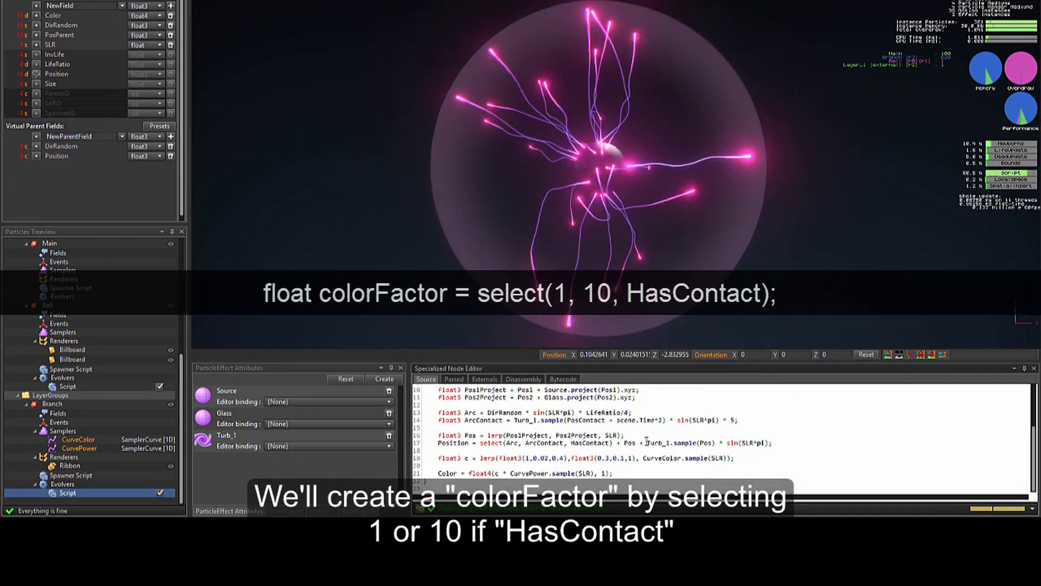
type(" co")
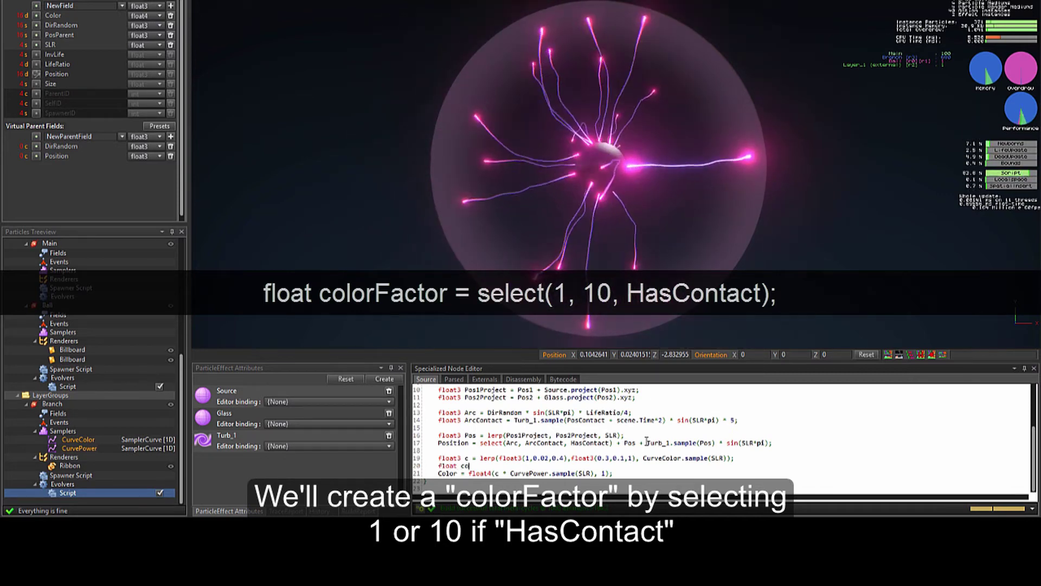
type("lorFact")
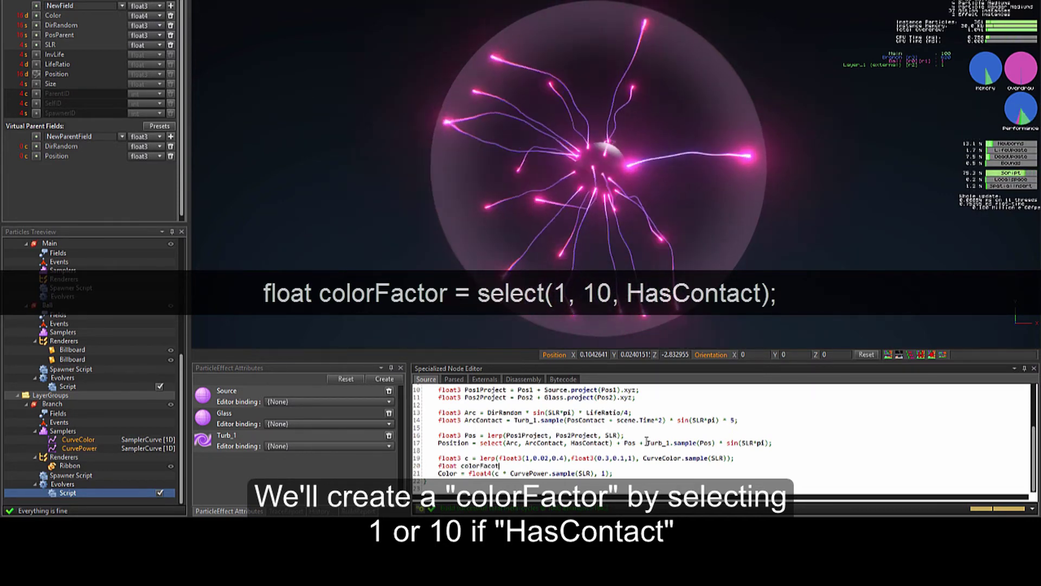
type("or")
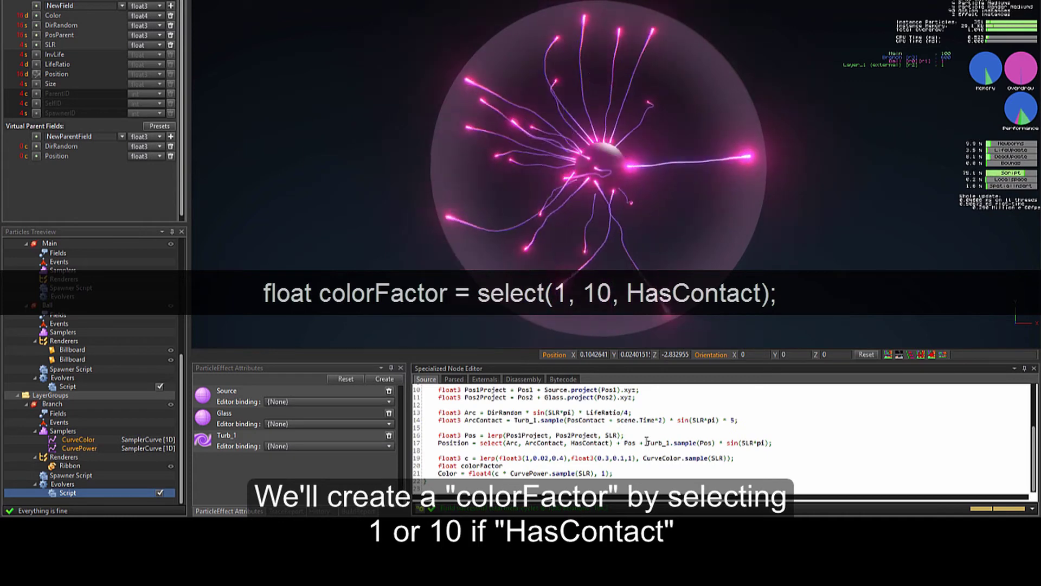
type(" = select(1, 10, Has")
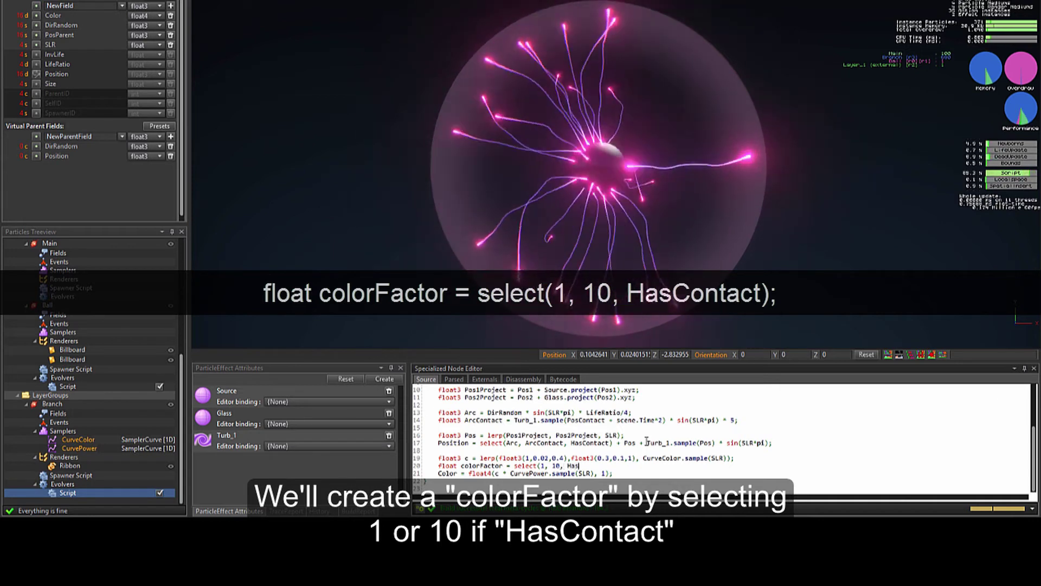
type("Contact);")
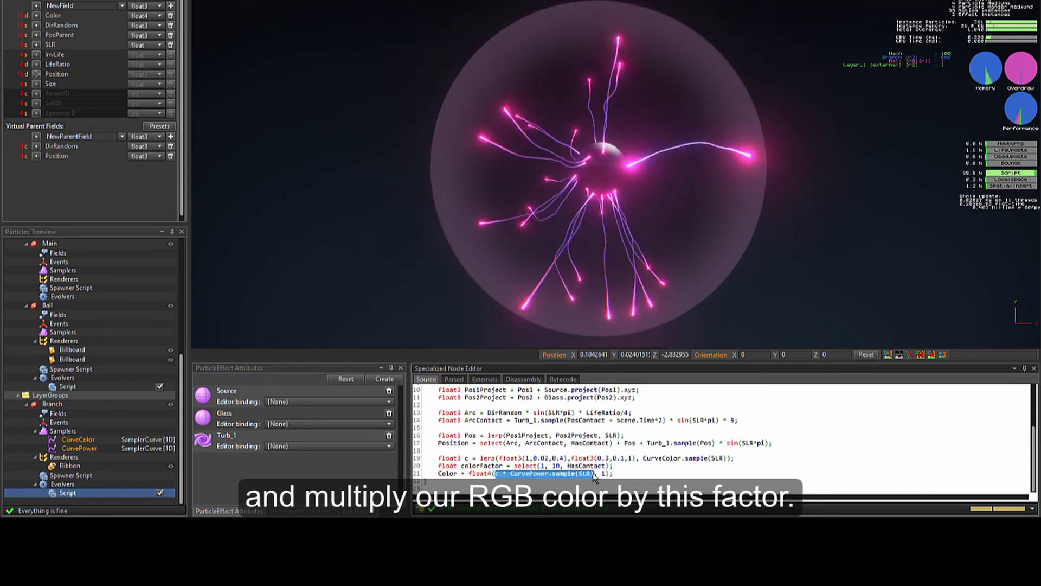
Multiply the RGB expression in the Color line by colorFactor and save the script.
left_click(667, 474)
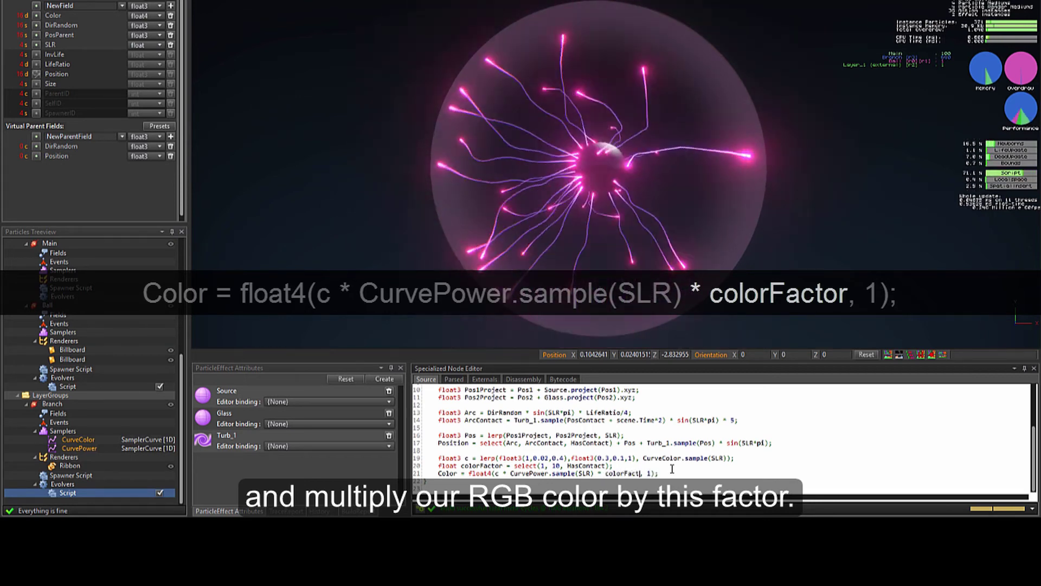
key("ctrl+s")
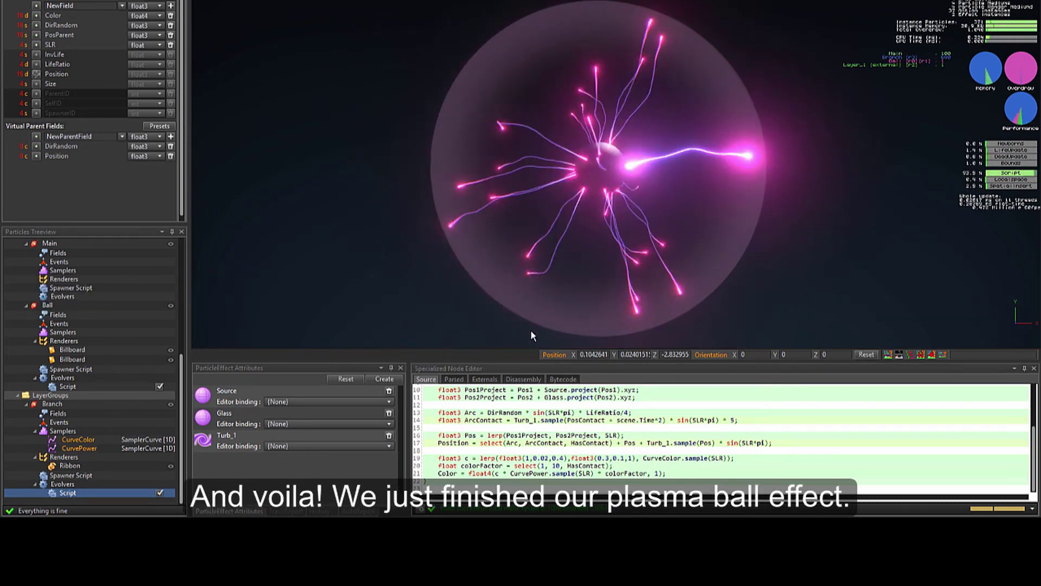
Move the Effect_1 Contact backdrop higher inside the glass ball, to about 0.822; 0.467; 0.
scroll(59, 304, "up", 5)
left_click(58, 254)
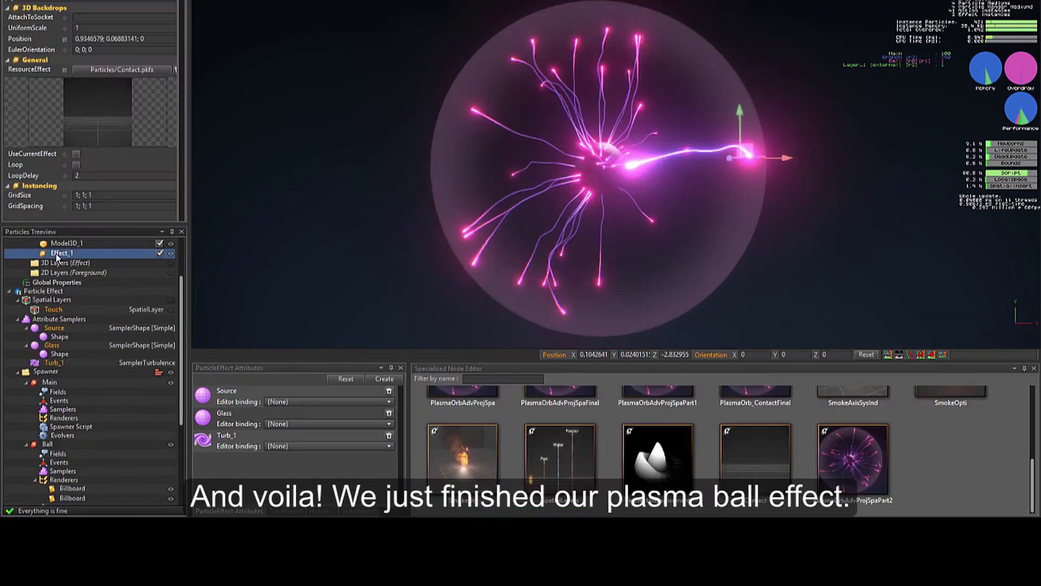
left_click_drag(744, 156, 735, 93)
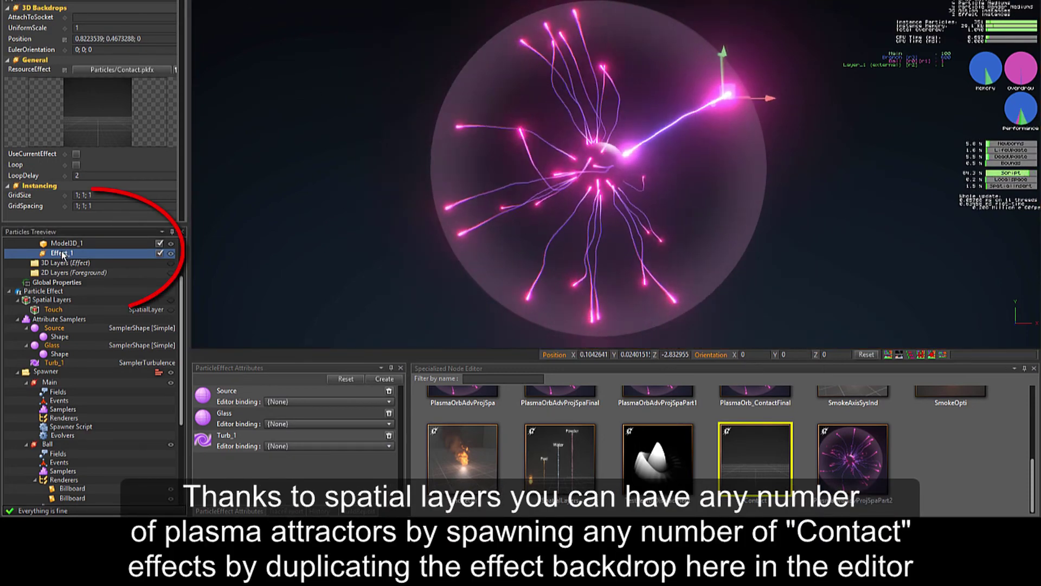
Duplicate the Contact effect backdrop twice, placing one copy at about -0.764; 0.547; 0 and another outside the ball at about -1.619; -0.435; 0.
key("ctrl+d")
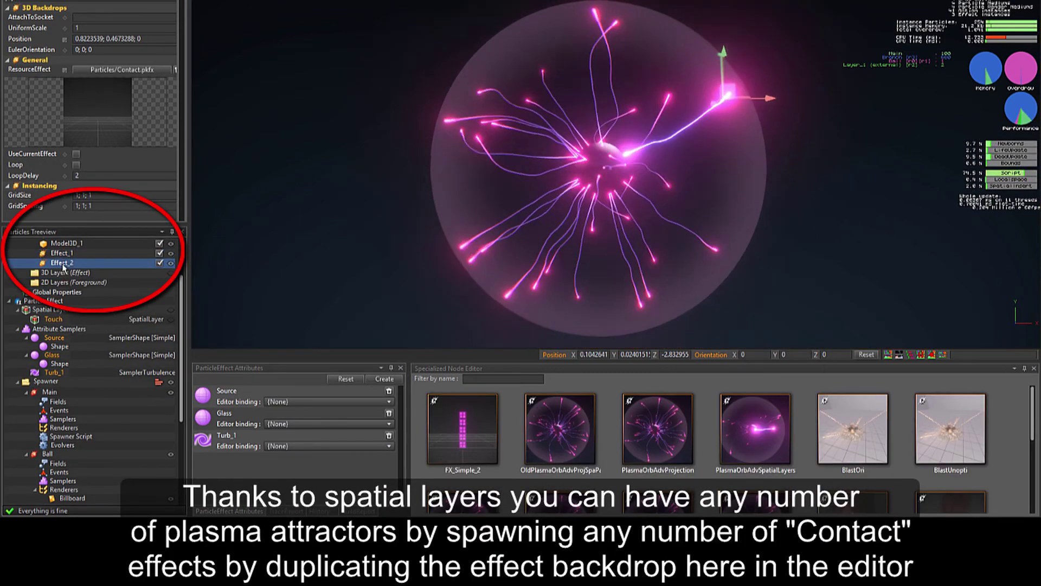
left_click_drag(729, 95, 503, 94)
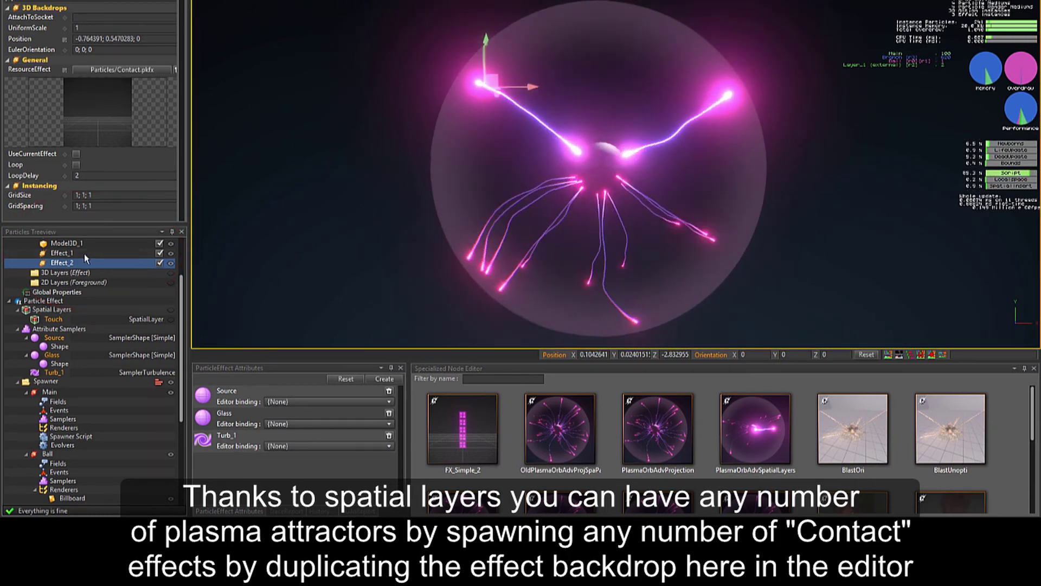
key("ctrl+d")
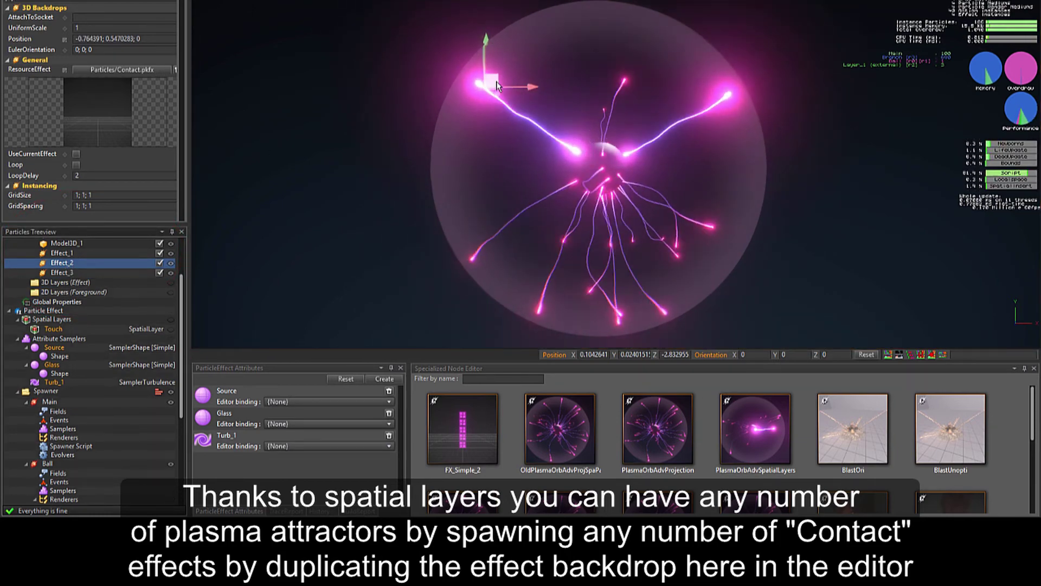
left_click_drag(498, 85, 368, 225)
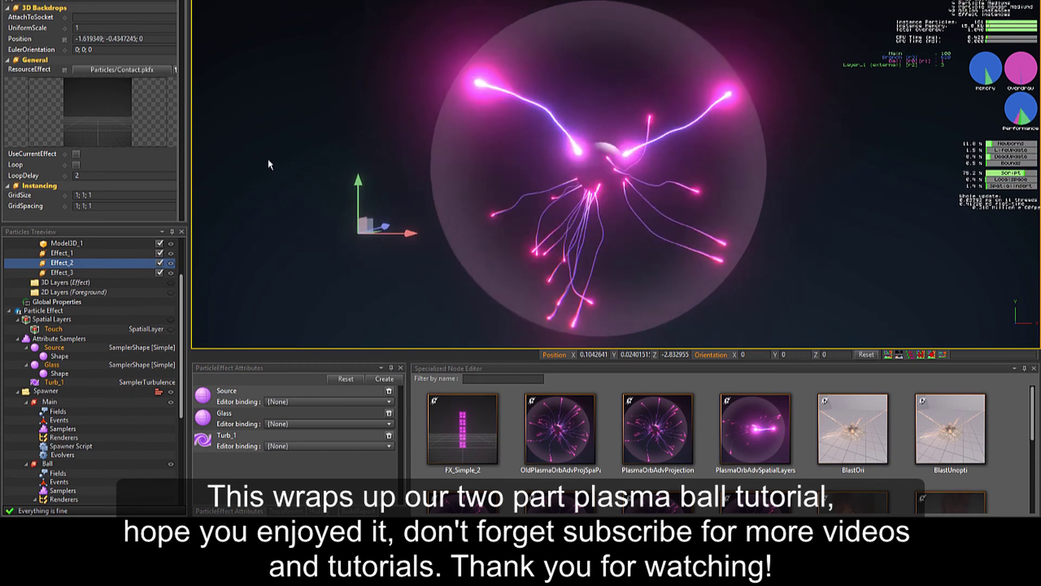